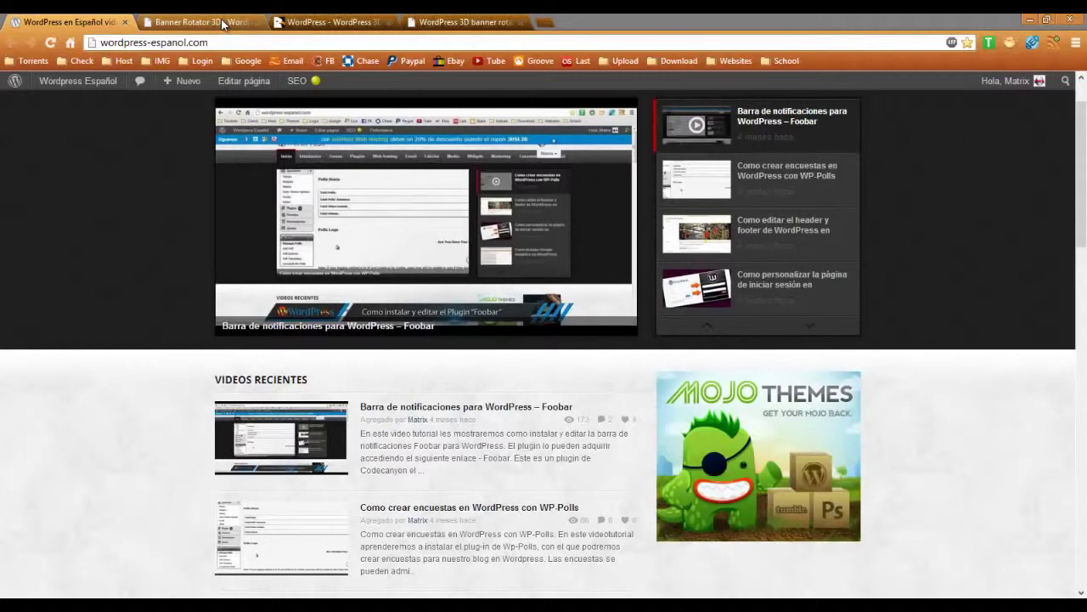
Open the Banner Rotator 3D settings page in the WordPress admin area
left_click(463, 22)
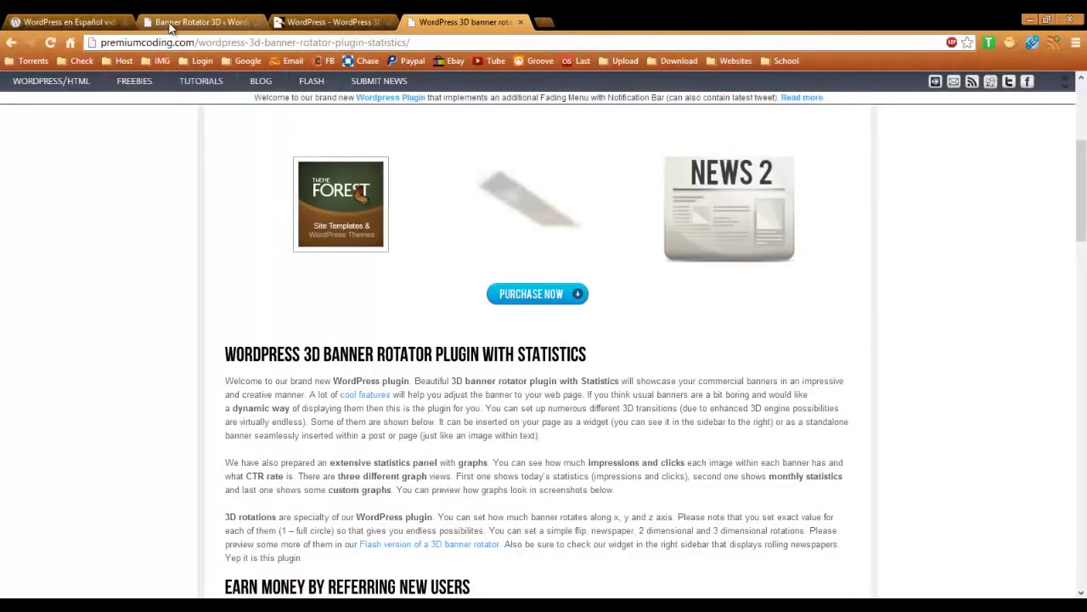
left_click(201, 21)
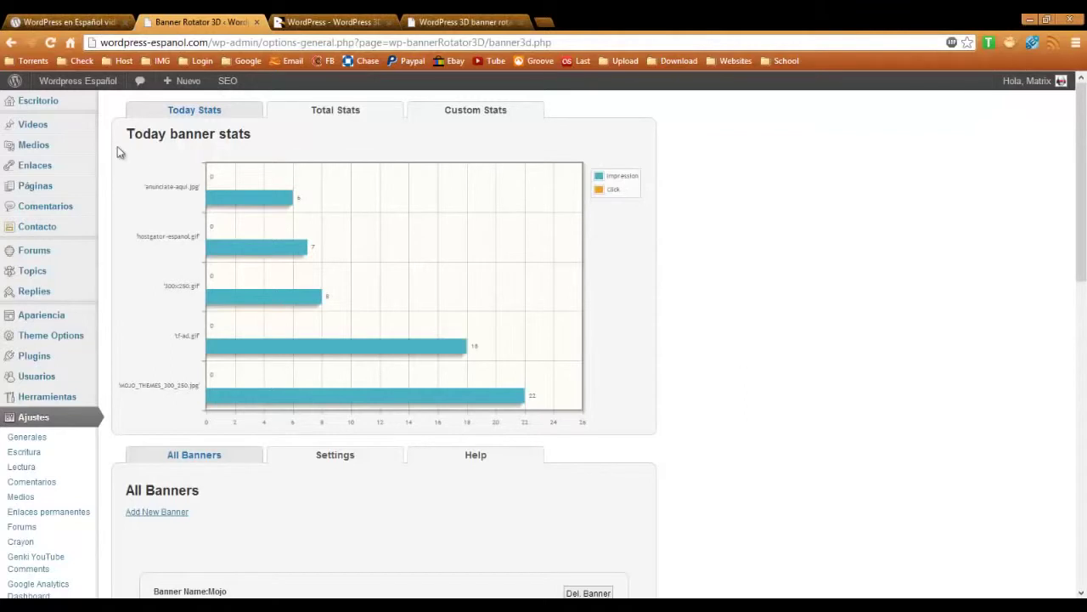
left_click(34, 104)
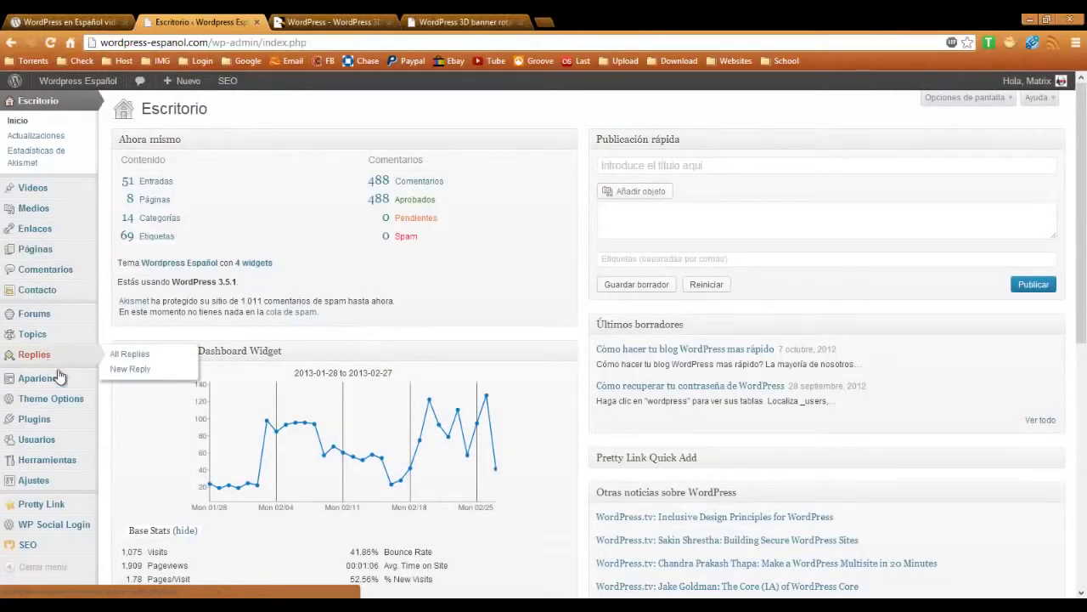
mouse_move(66, 472)
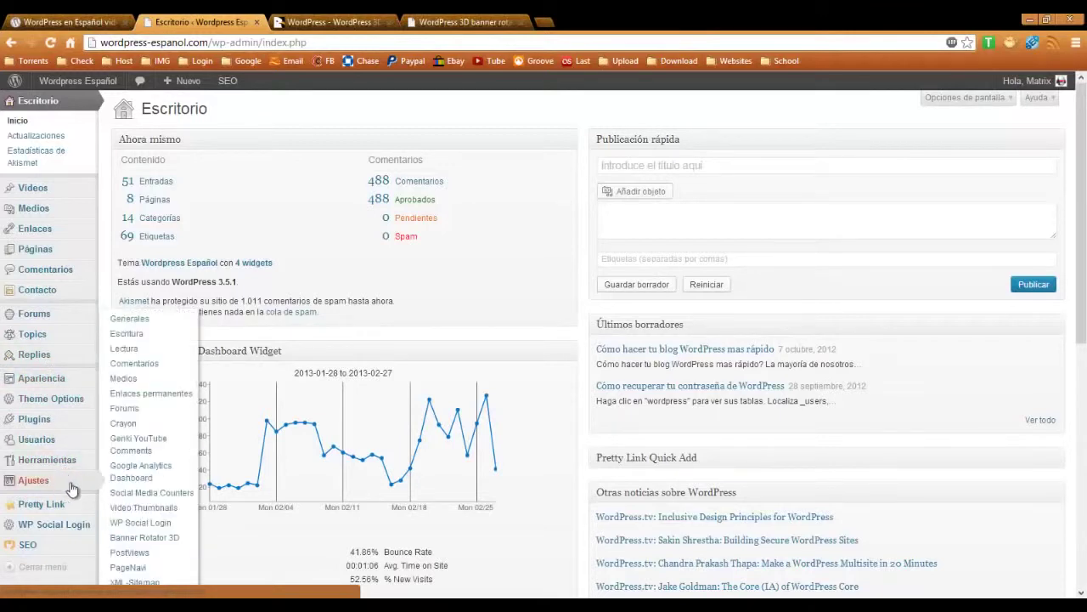
left_click(134, 540)
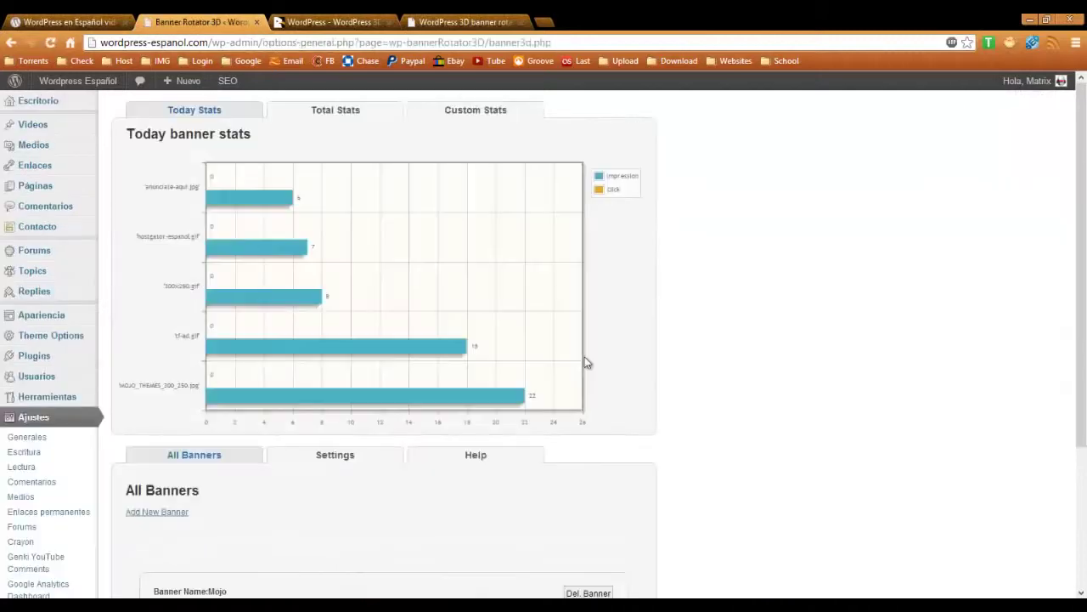
Examine today's banner statistics and the impressions, clicks and CTR of each image in the Mojo banner
scroll(723, 362, "down", 2)
scroll(723, 362, "up", 2)
scroll(601, 371, "down", 6)
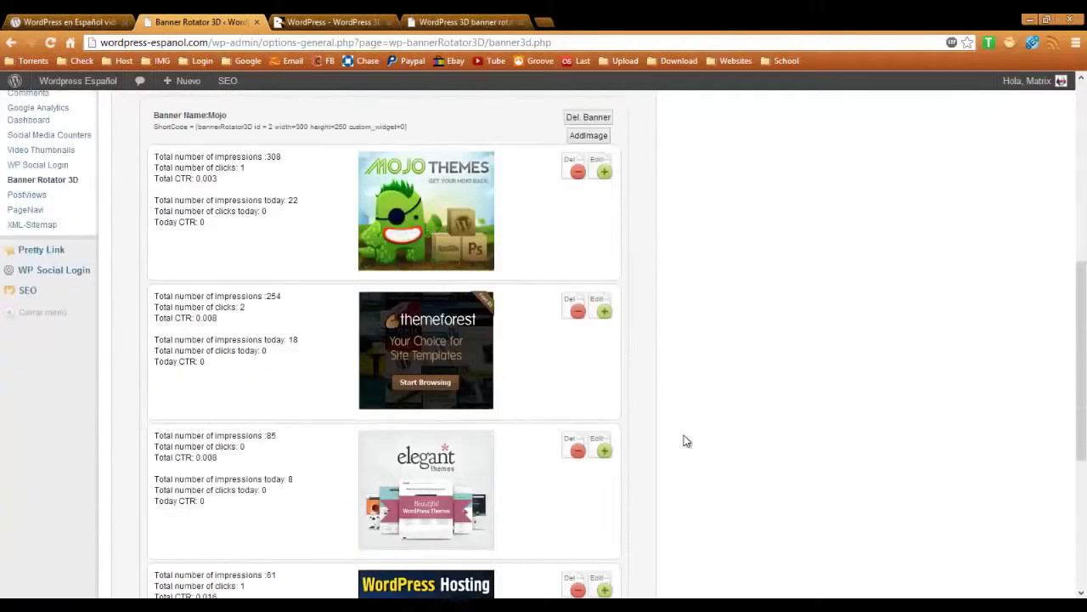
scroll(685, 442, "down", 4)
scroll(684, 443, "up", 6)
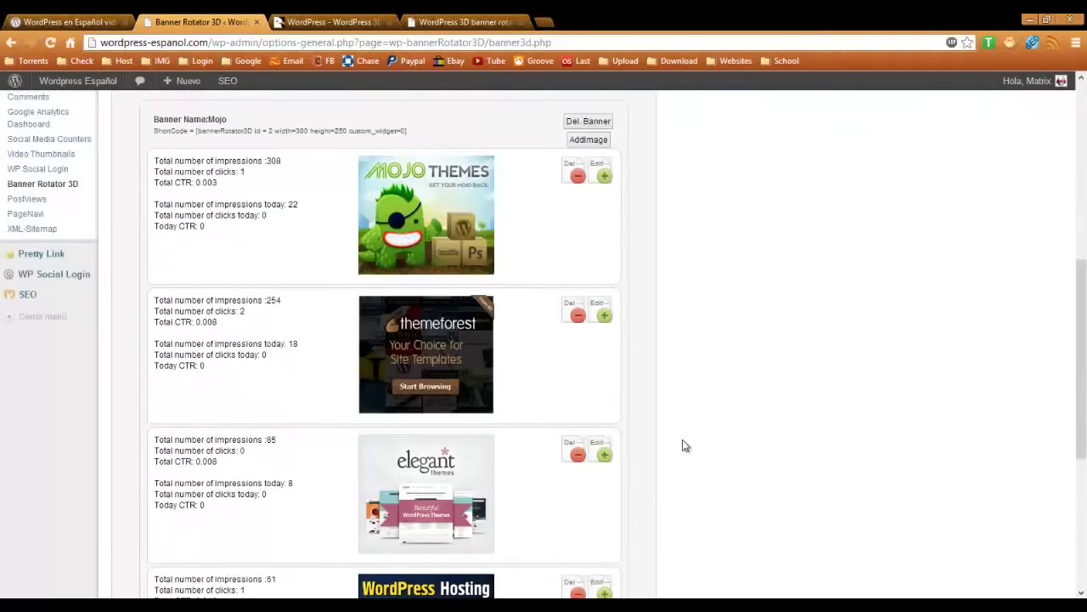
scroll(238, 337, "down", 4)
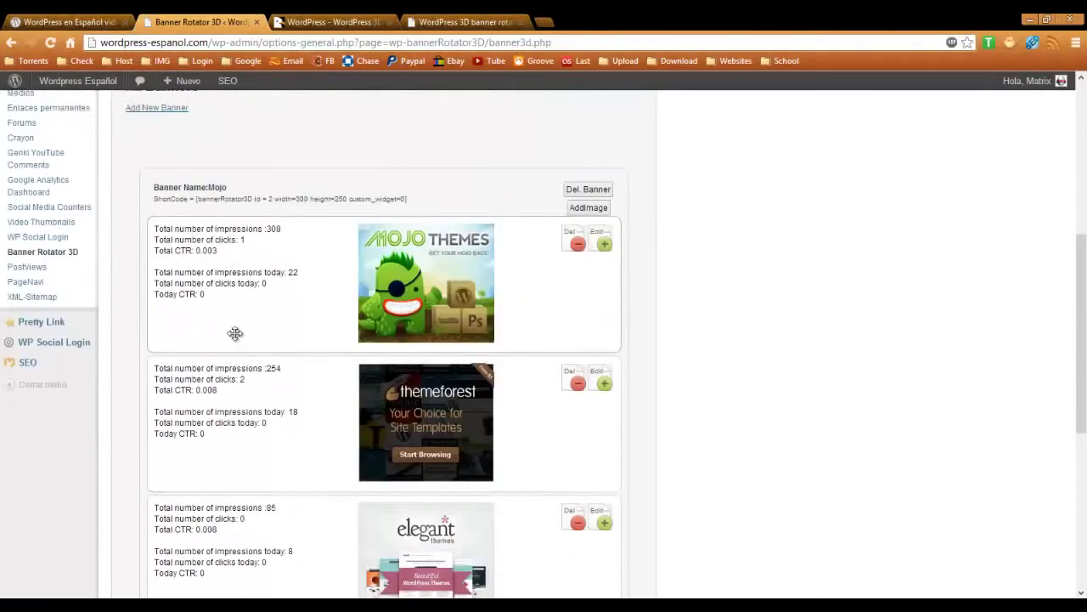
scroll(241, 340, "down", 3)
scroll(279, 419, "up", 4)
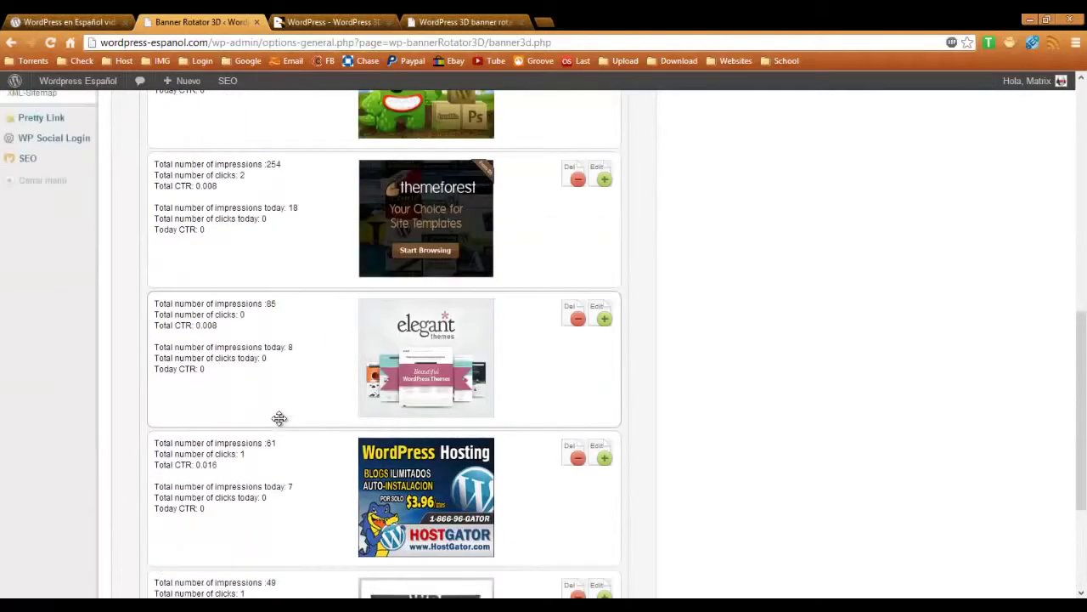
Delete the existing Mojo banner from the list of all banners
scroll(279, 418, "up", 2)
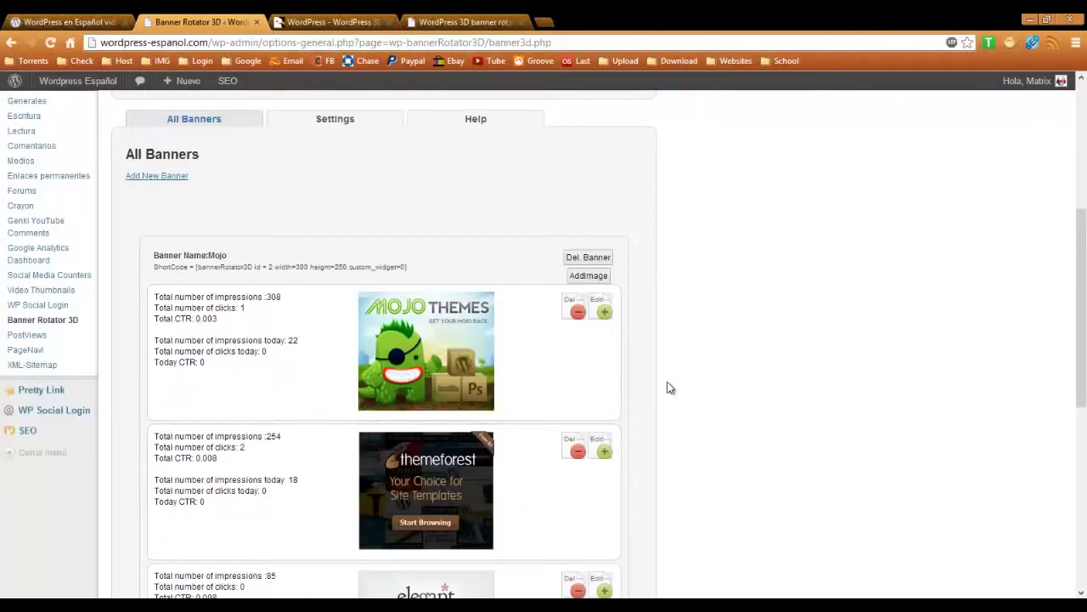
scroll(667, 387, "up", 1)
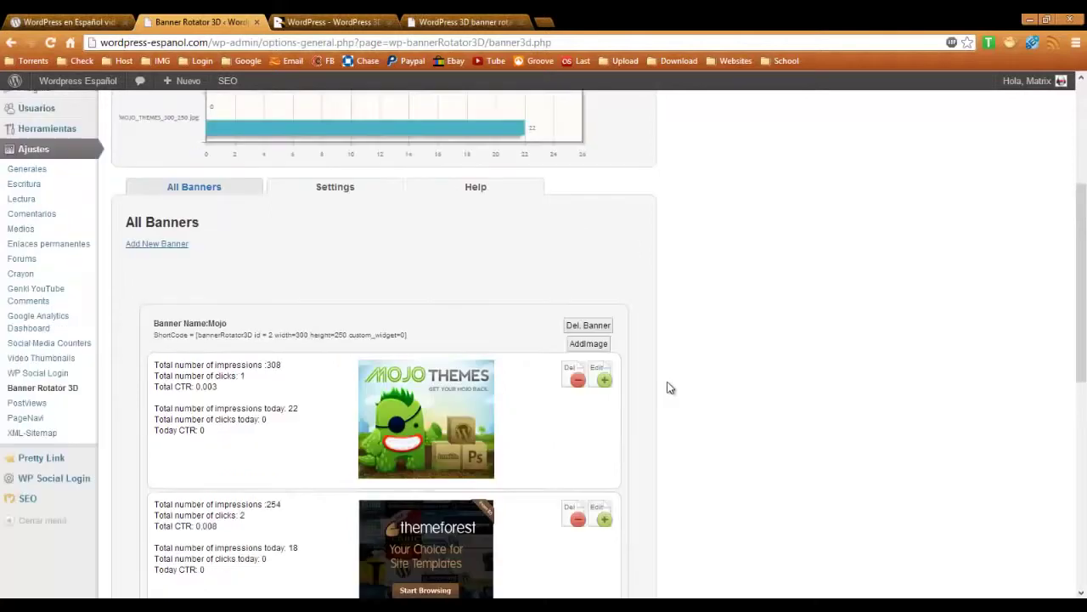
left_click(584, 325)
left_click(564, 332)
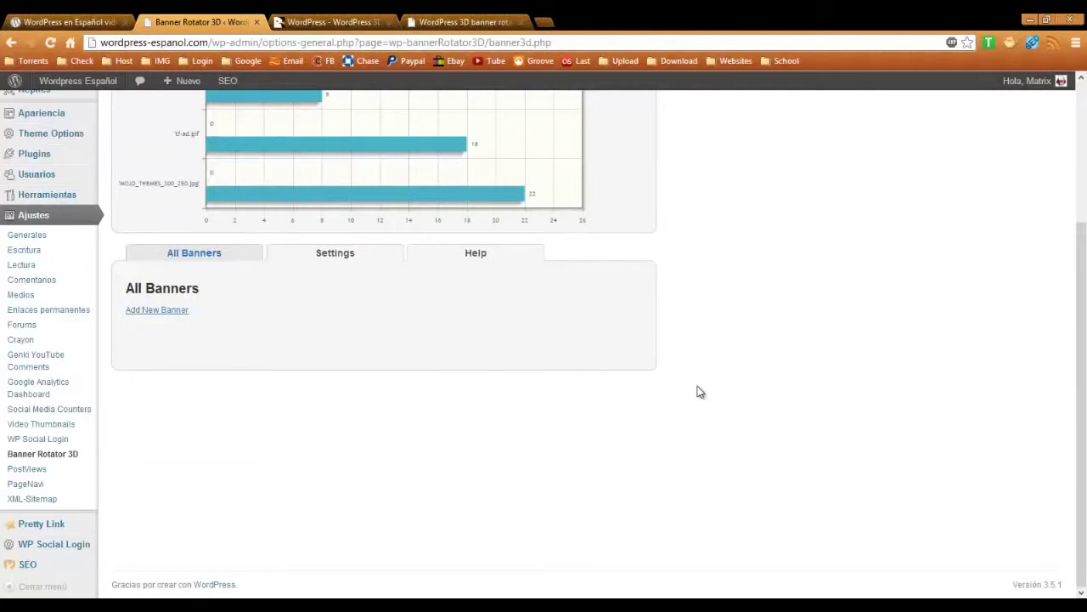
Add a new banner named "Anununcio1" and save it
scroll(167, 438, "up", 3)
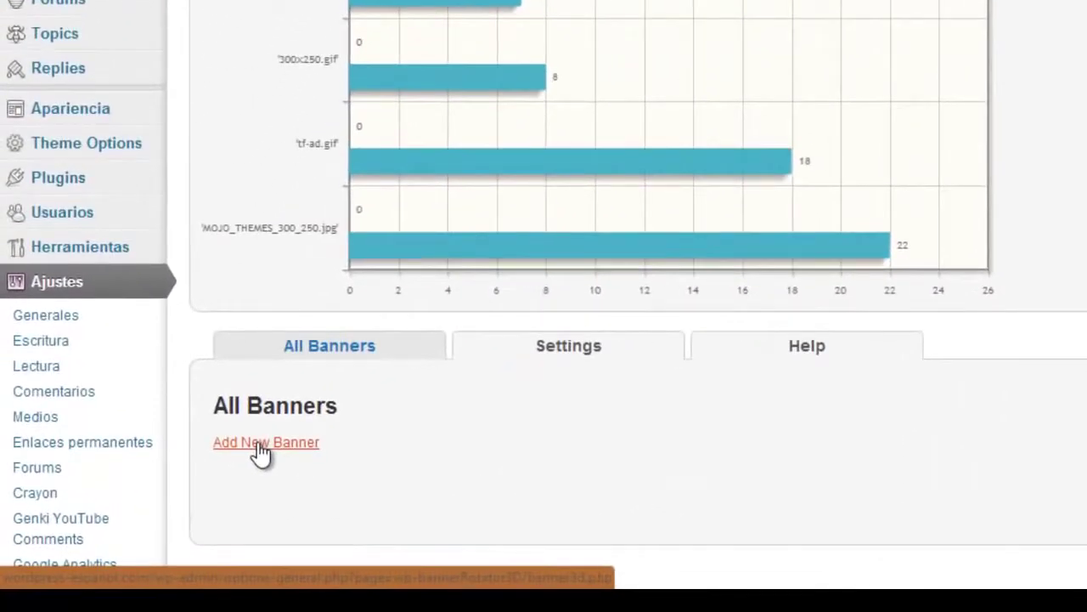
left_click(259, 444)
scroll(988, 297, "down", 4)
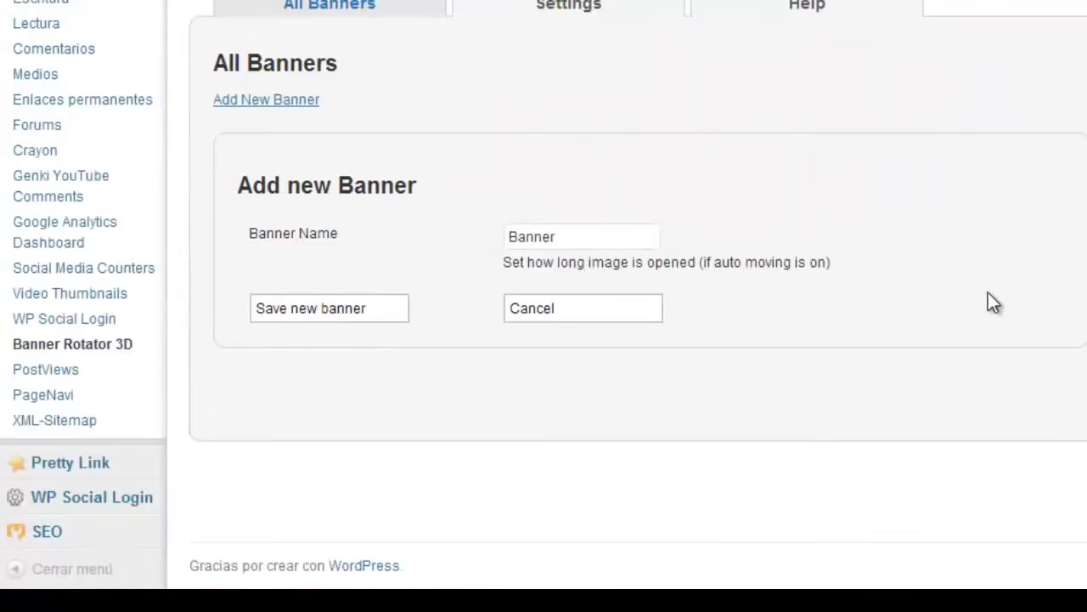
left_click(603, 241)
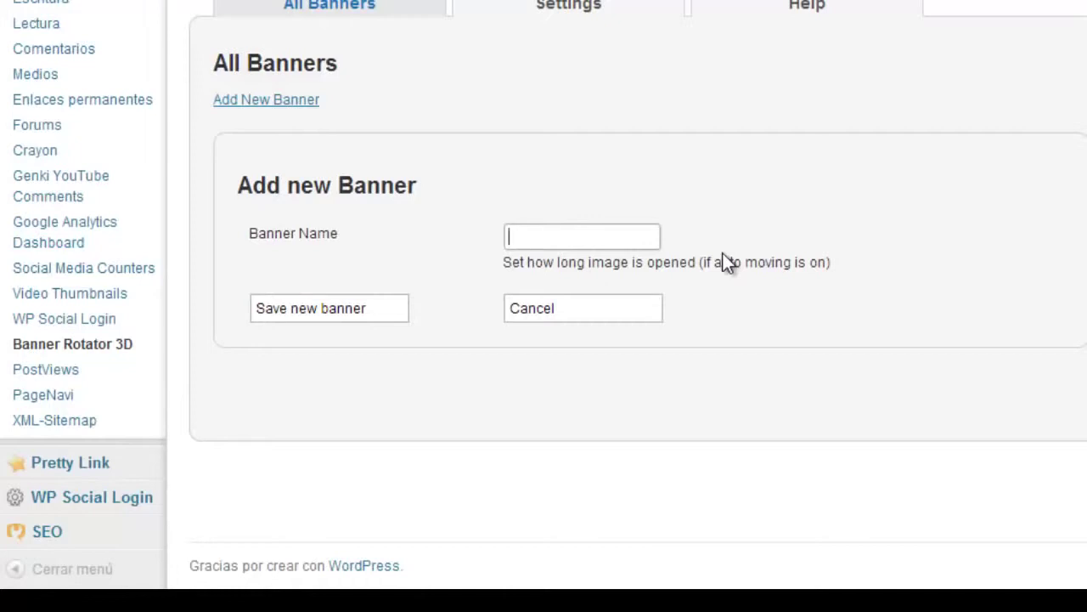
type("Anununcio")
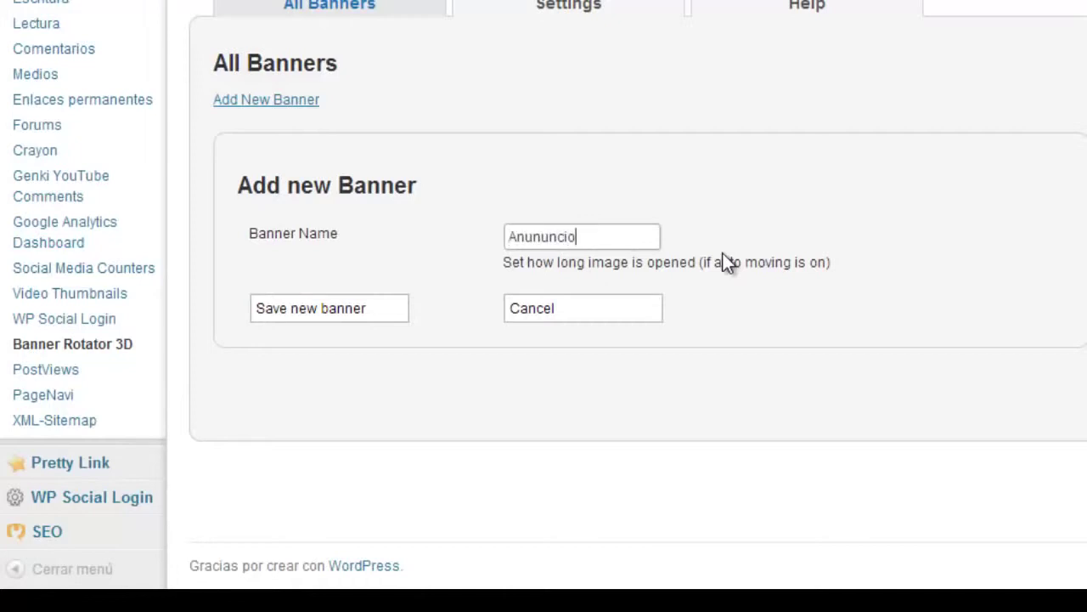
type("1")
left_click(312, 308)
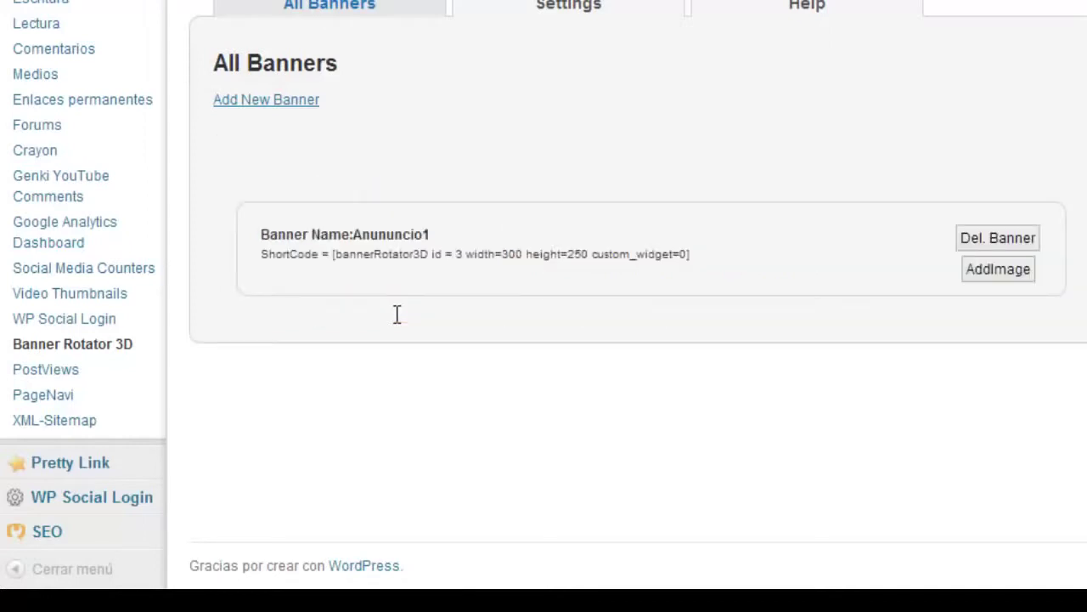
Start adding an image to the Anununcio1 banner and paste the MOJO_THEMES_300_250.jpg URL as its image path
left_click(999, 269)
scroll(1024, 270, "down", 3)
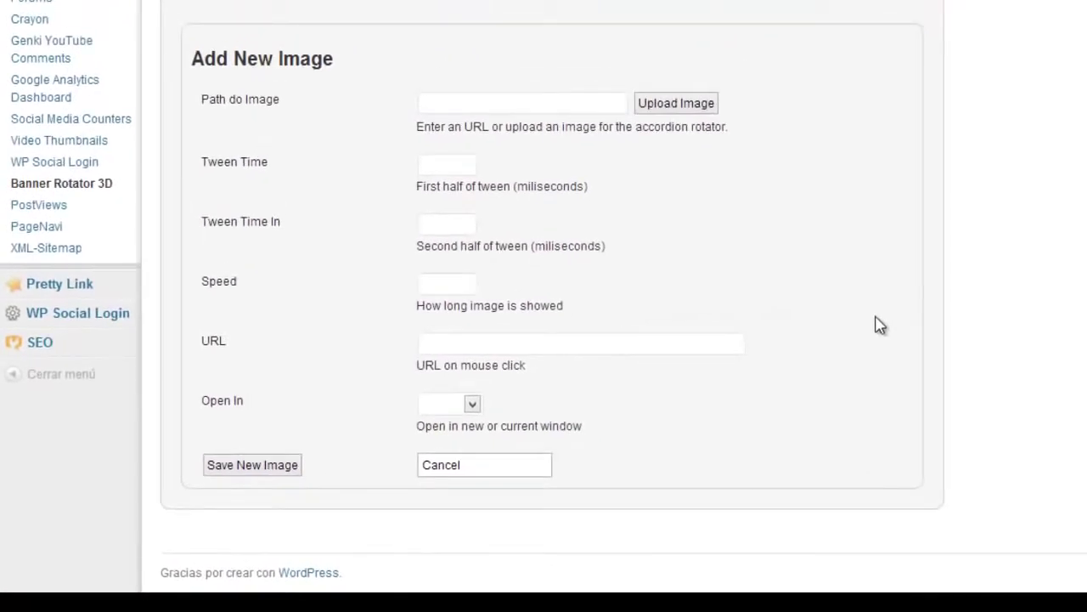
left_click(515, 102)
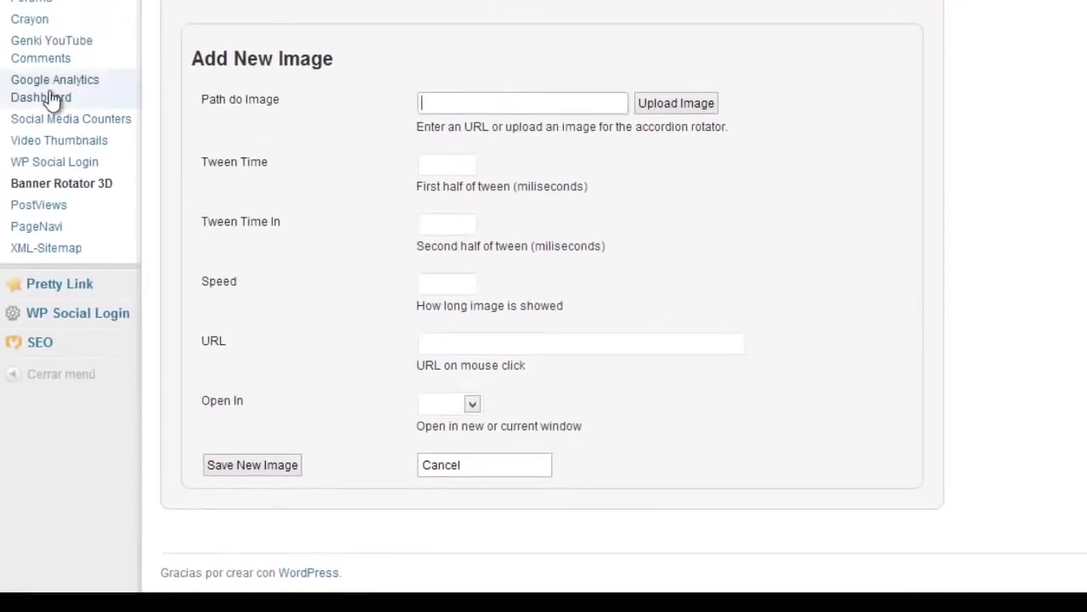
left_click(670, 106)
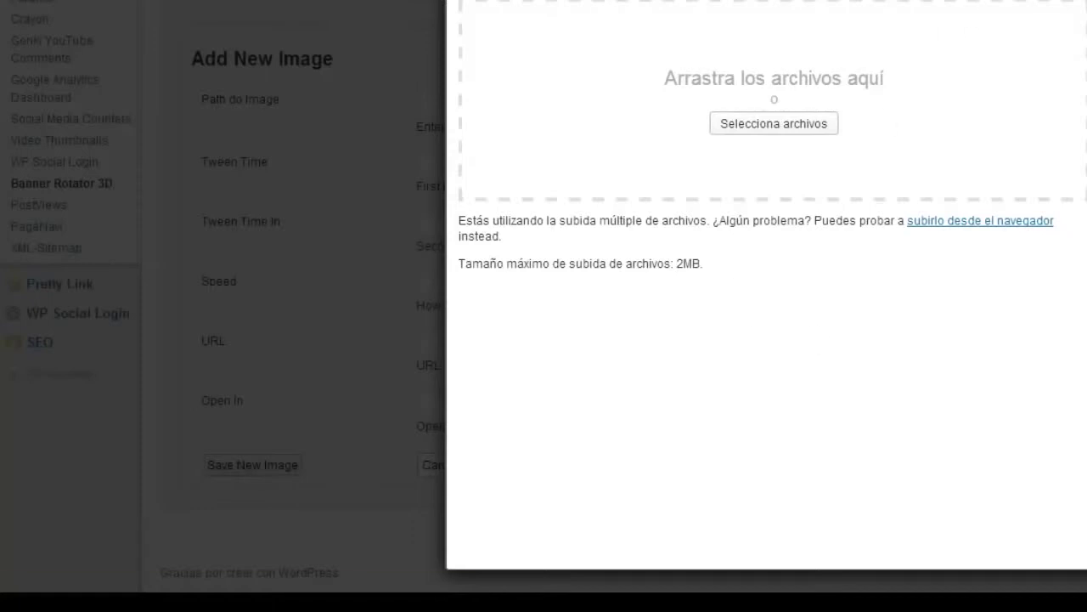
key("Escape")
left_click(551, 103)
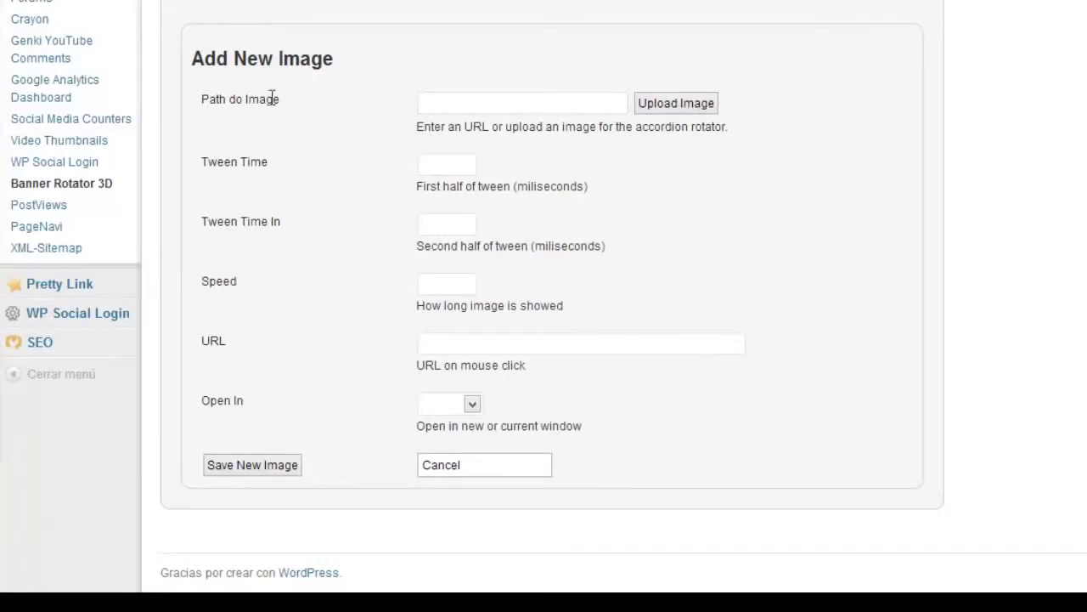
left_click(432, 103)
key("ctrl+v")
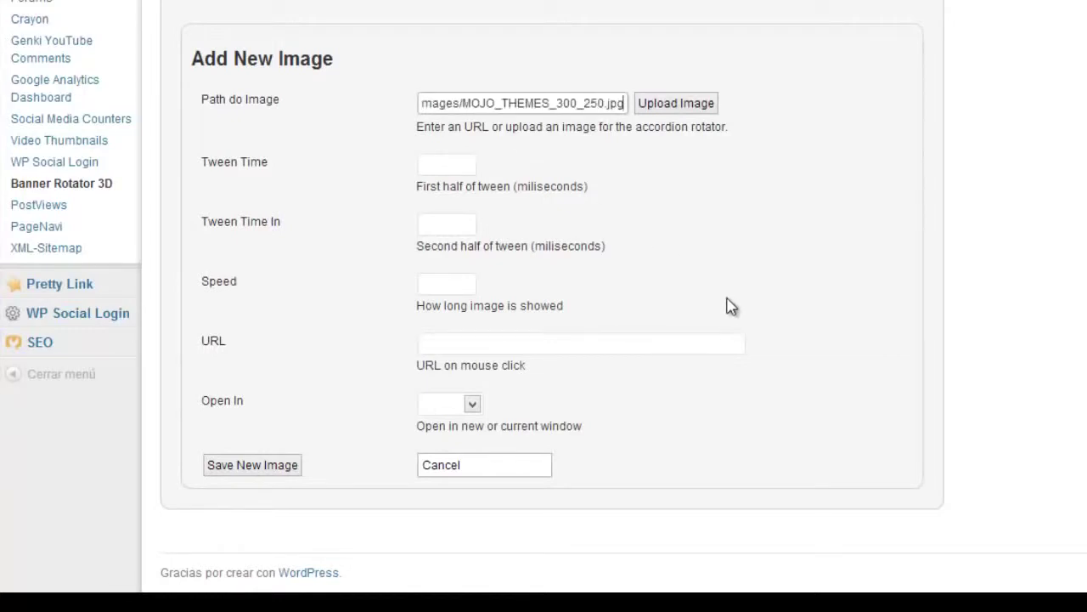
Set the new image's Tween Time to 1, Tween Time In to 1 and Speed to 8
left_click(461, 165)
type("1")
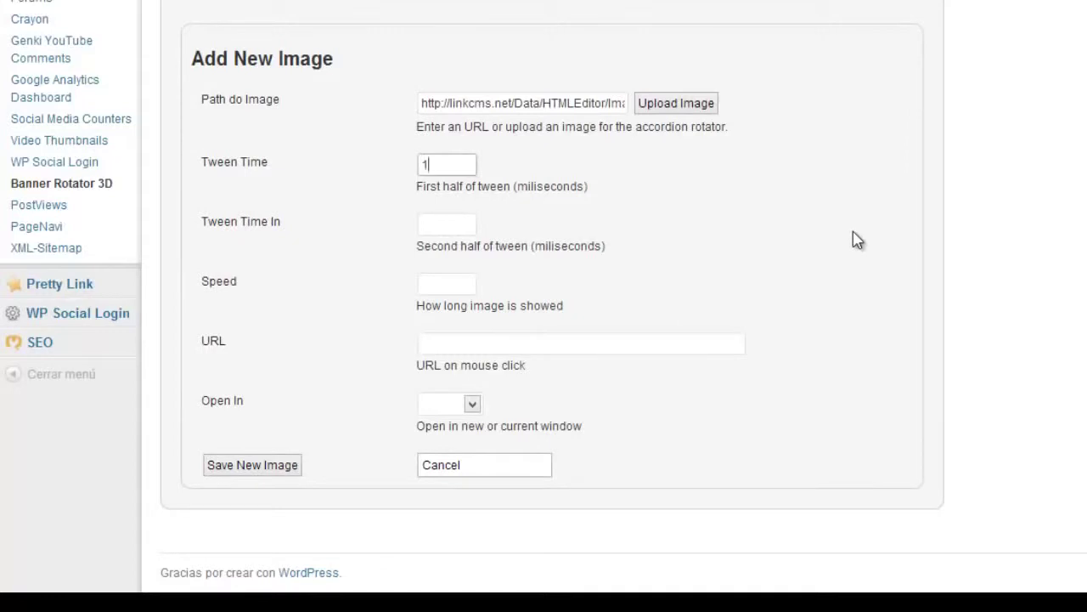
left_click(440, 228)
type("1")
left_click(451, 283)
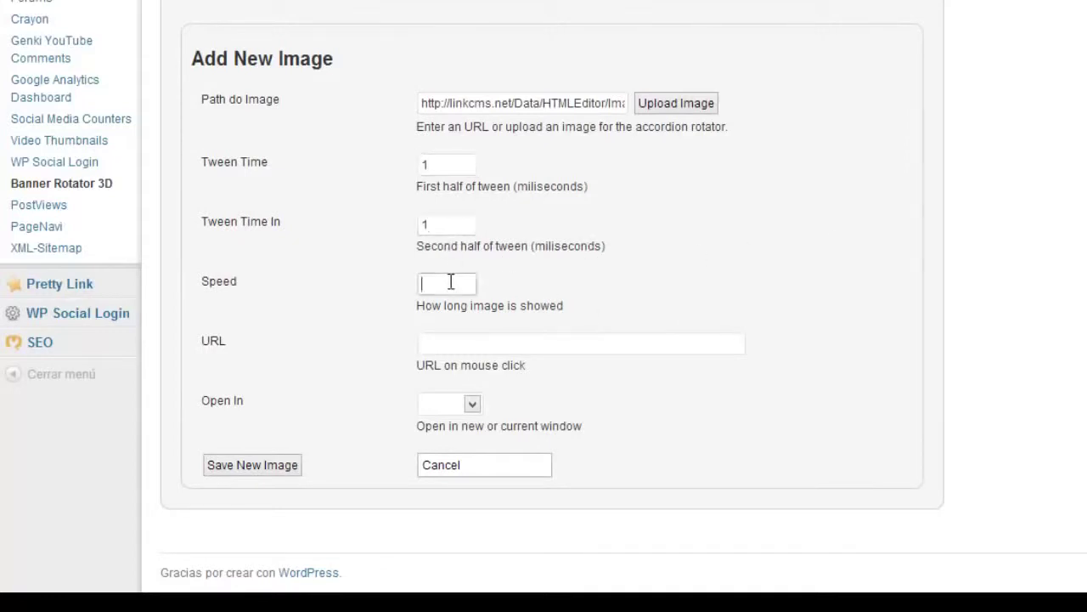
type("8")
left_click(602, 298)
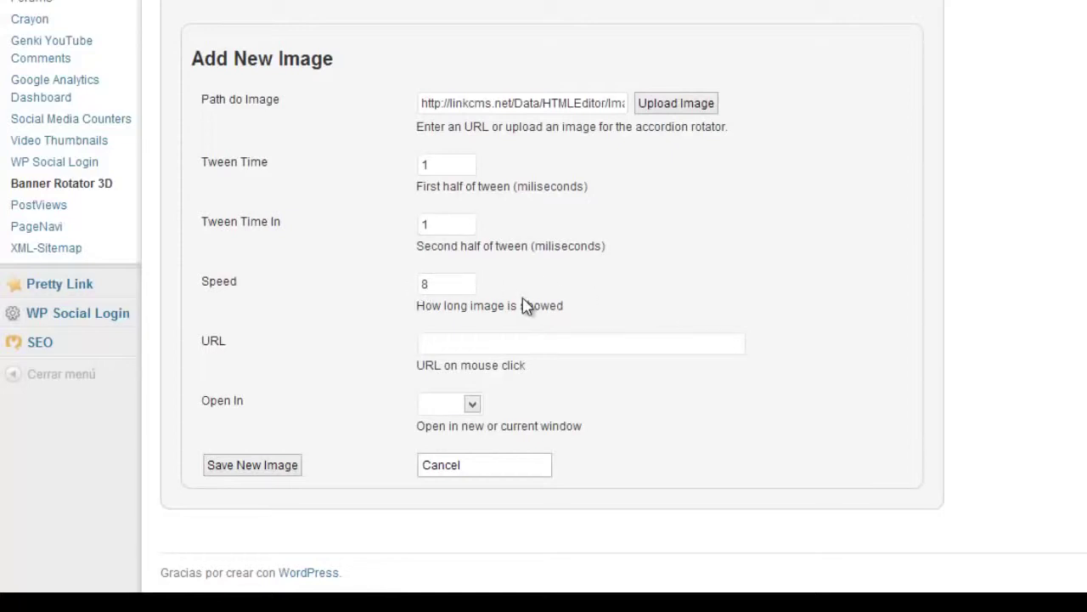
left_click(527, 344)
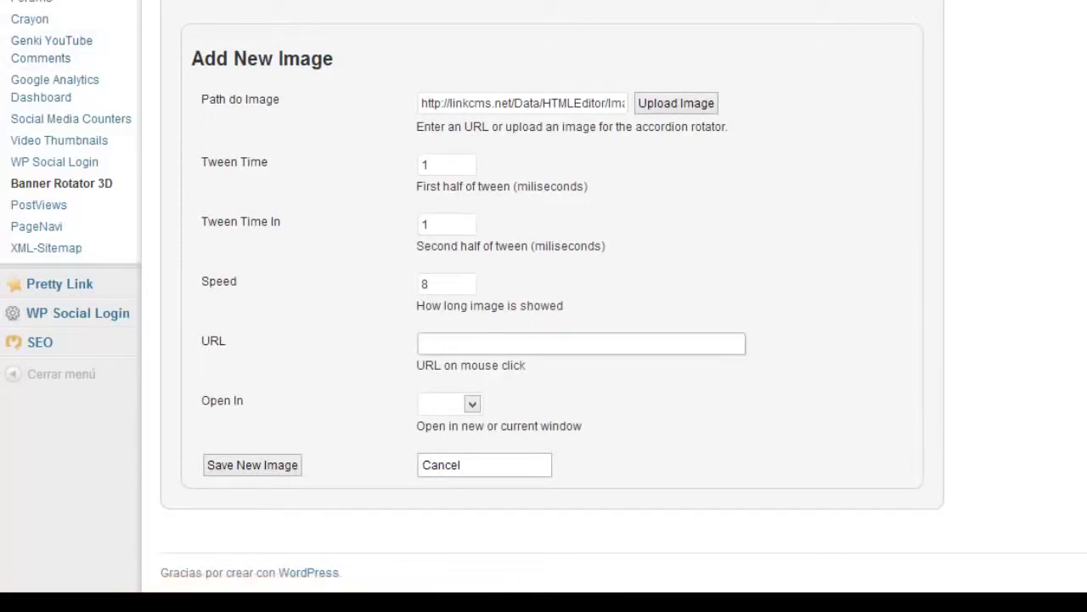
left_click(497, 345)
type("http://wordpress-espanol.com/mojo")
left_click(779, 363)
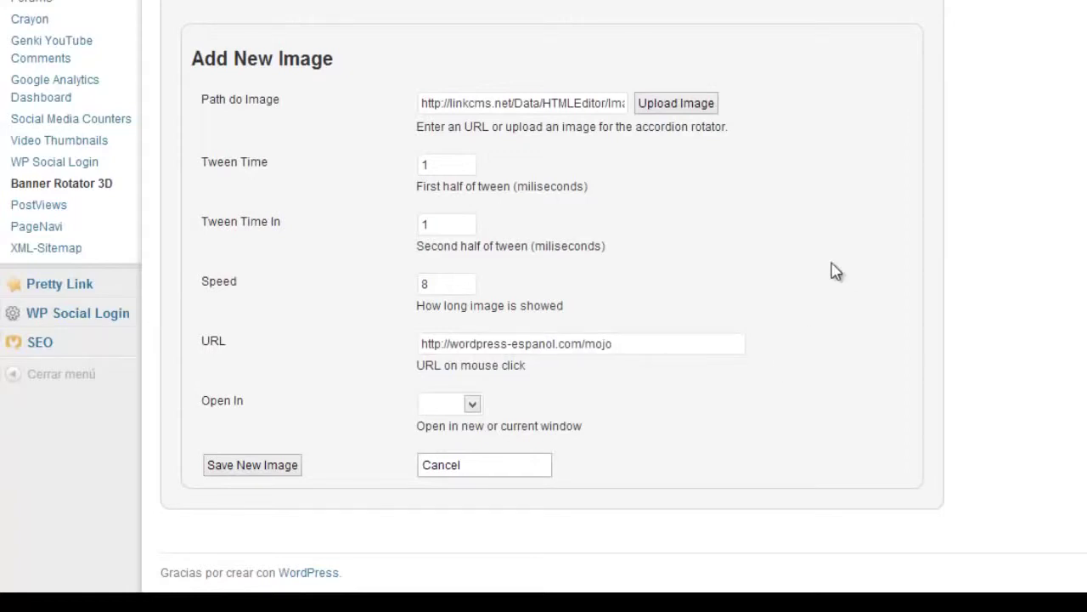
Set the image link to open in _blank and save the new image to the banner
left_click(473, 405)
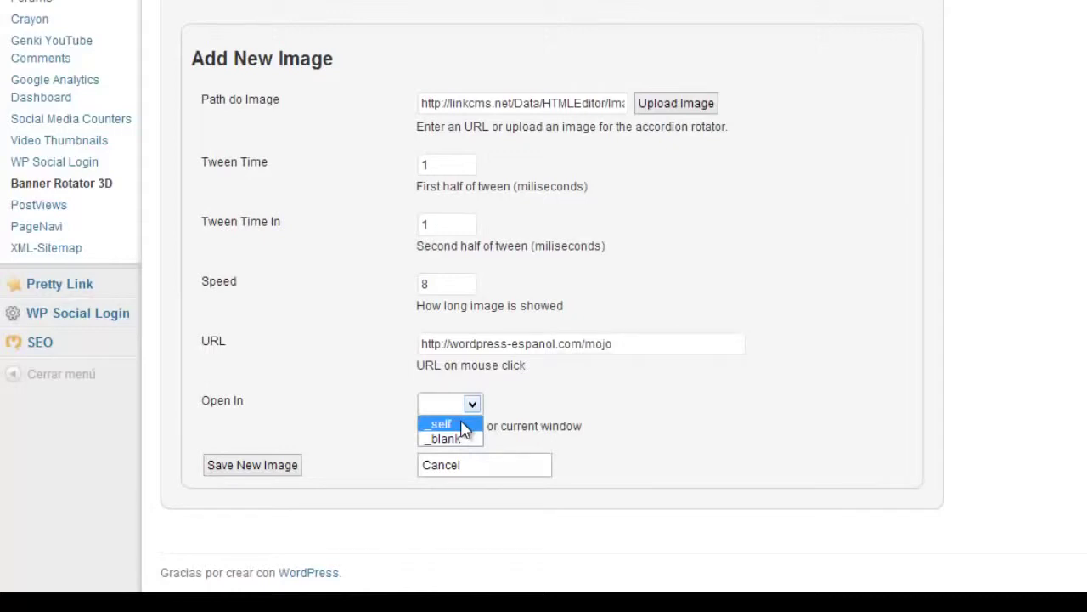
left_click(458, 439)
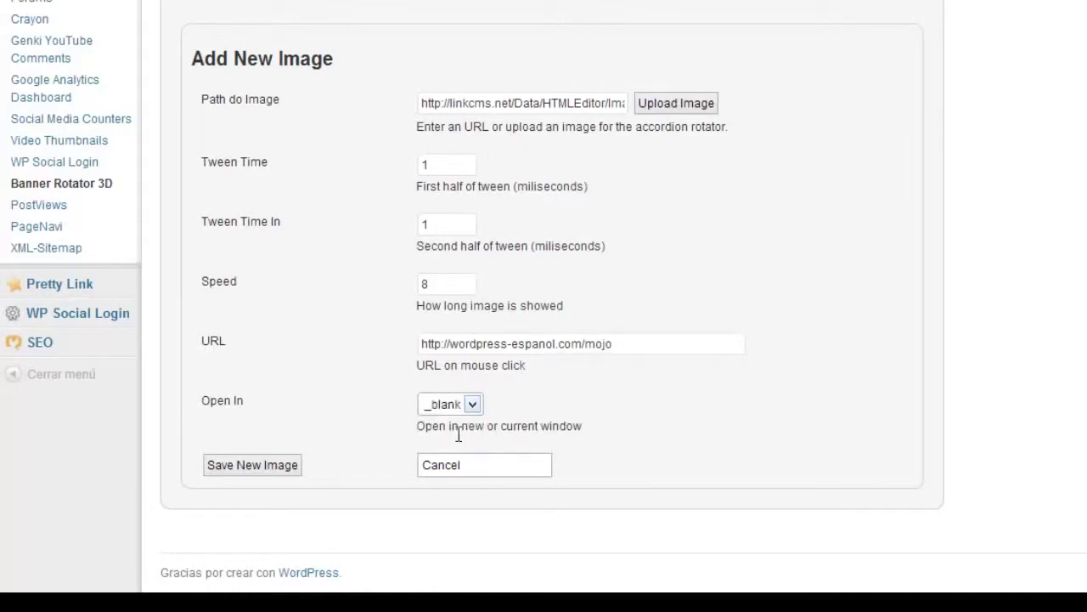
left_click(473, 404)
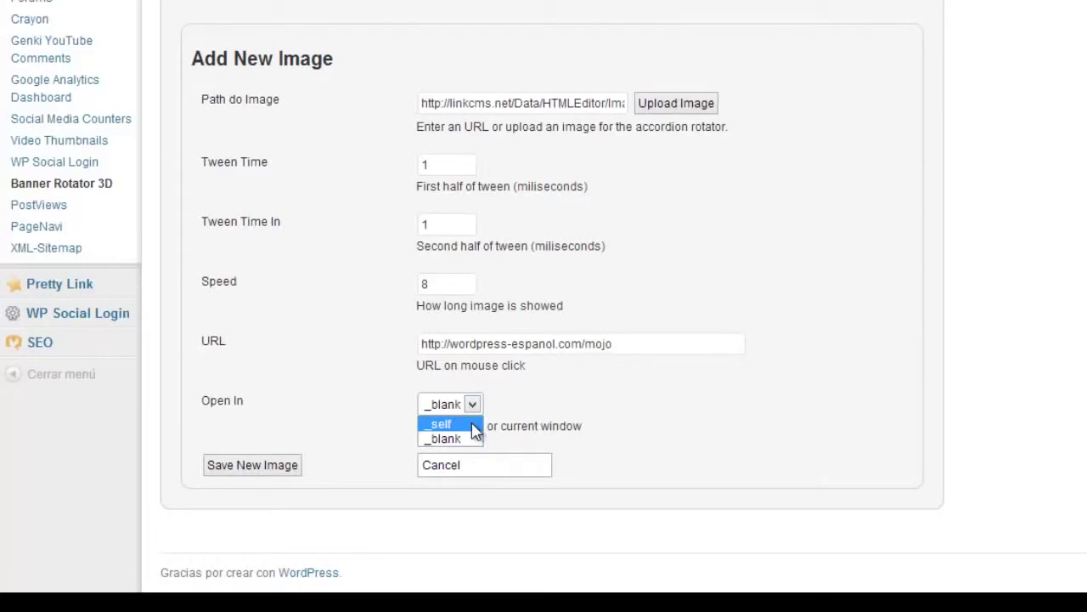
left_click(474, 424)
scroll(474, 405, "down", 1)
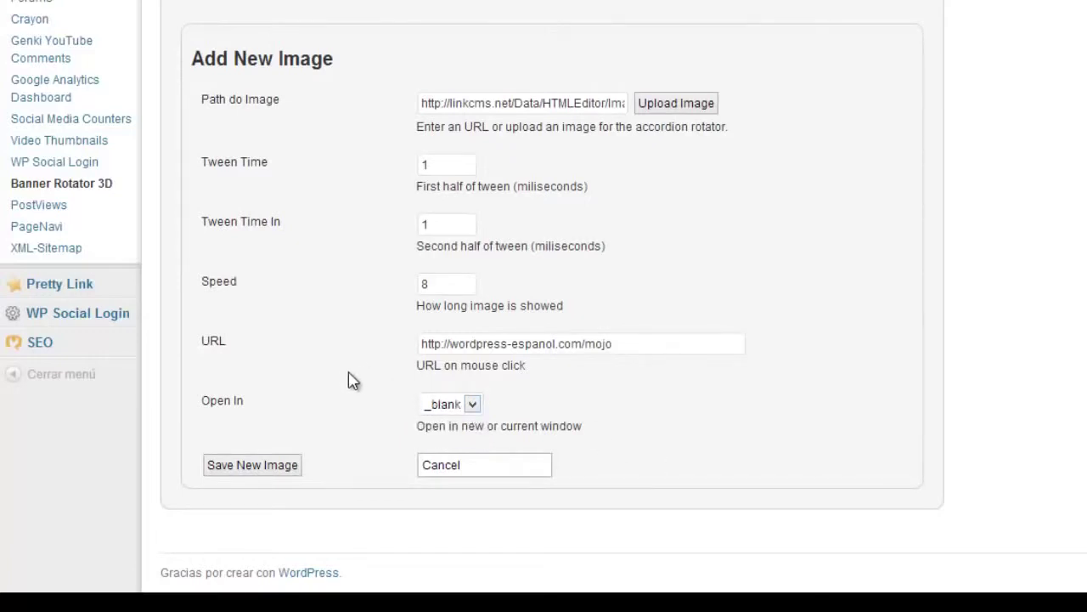
left_click(270, 468)
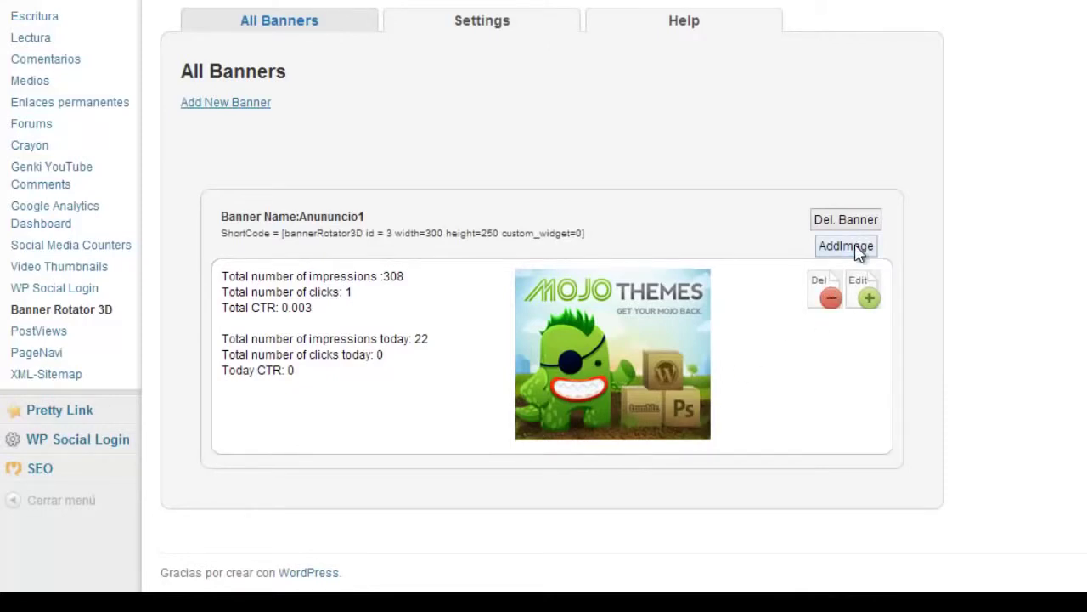
Start adding a second image to the Anununcio1 banner and replace the image path with the tf-ad.gif URL
left_click(857, 249)
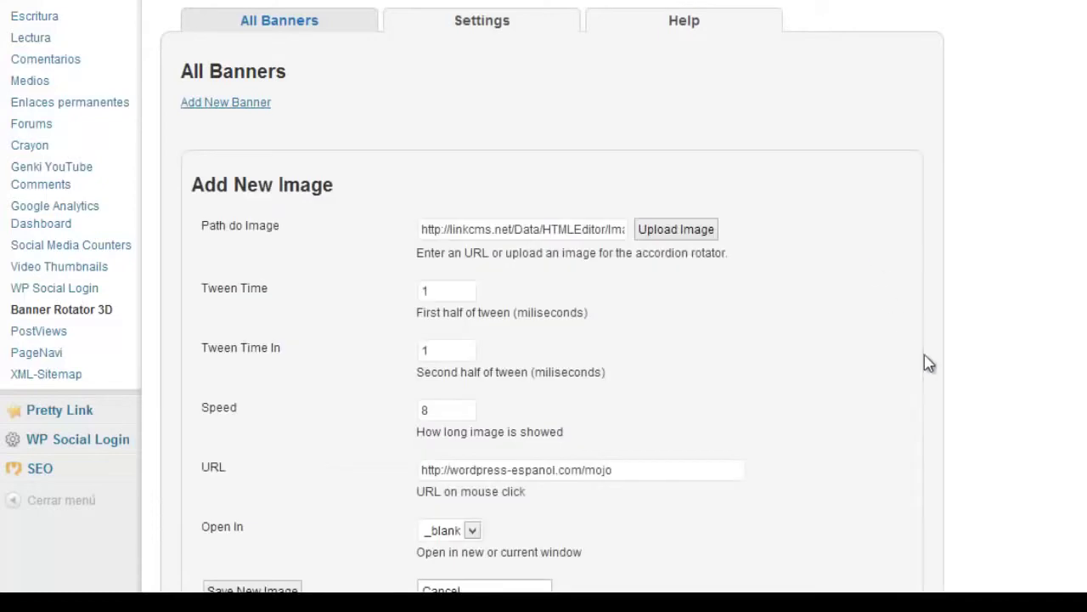
scroll(810, 325, "down", 2)
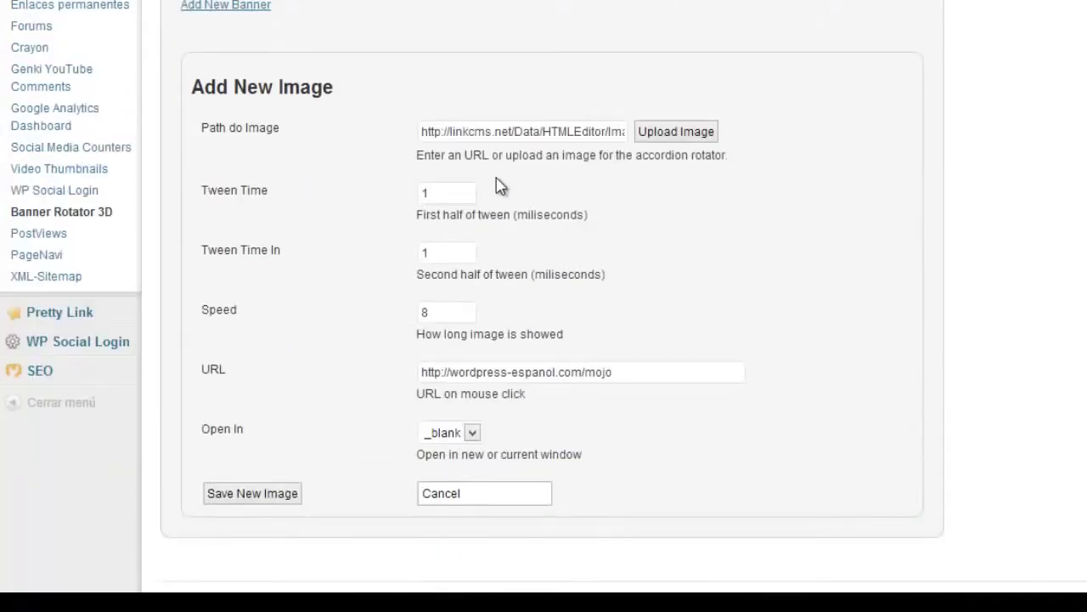
triple_click(558, 132)
key("ctrl+v")
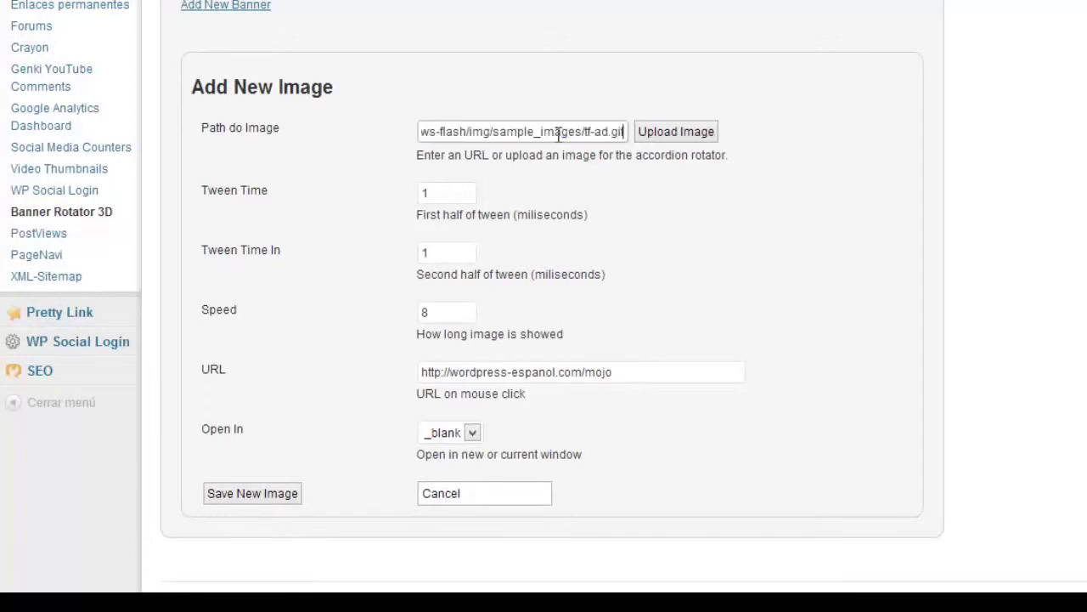
Set the Speed of the new tf-ad.gif image to 10
double_click(414, 314)
type("10")
left_click(664, 303)
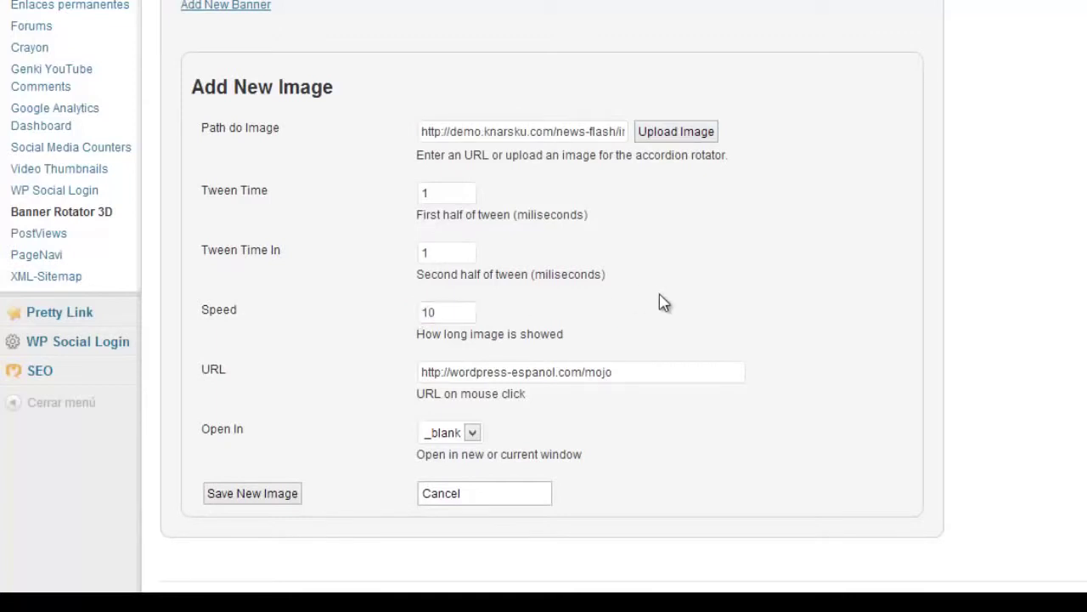
scroll(664, 303, "down", 1)
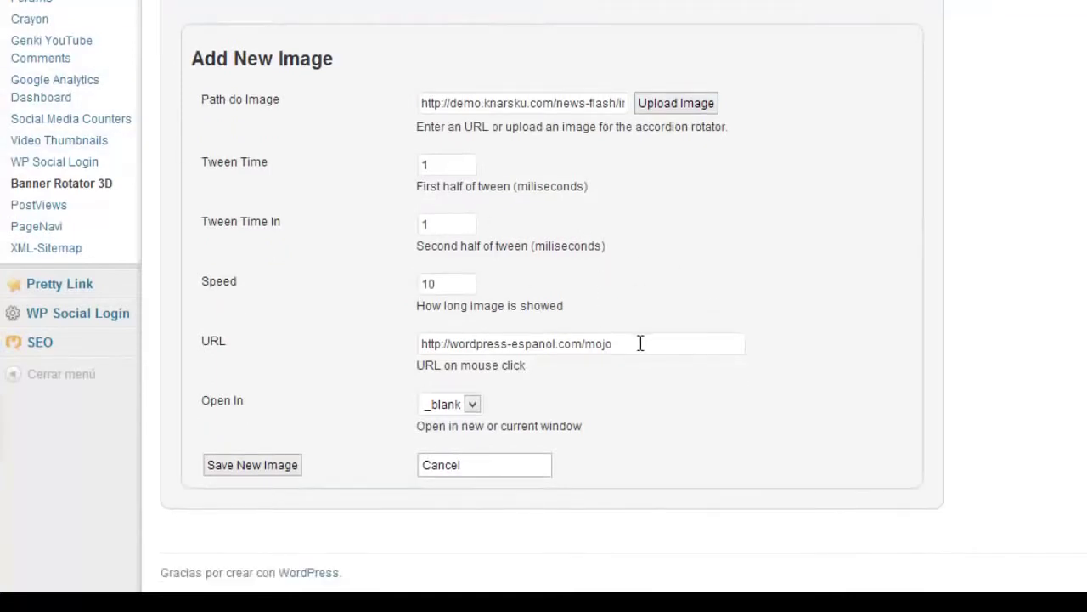
left_click_drag(641, 343, 407, 348)
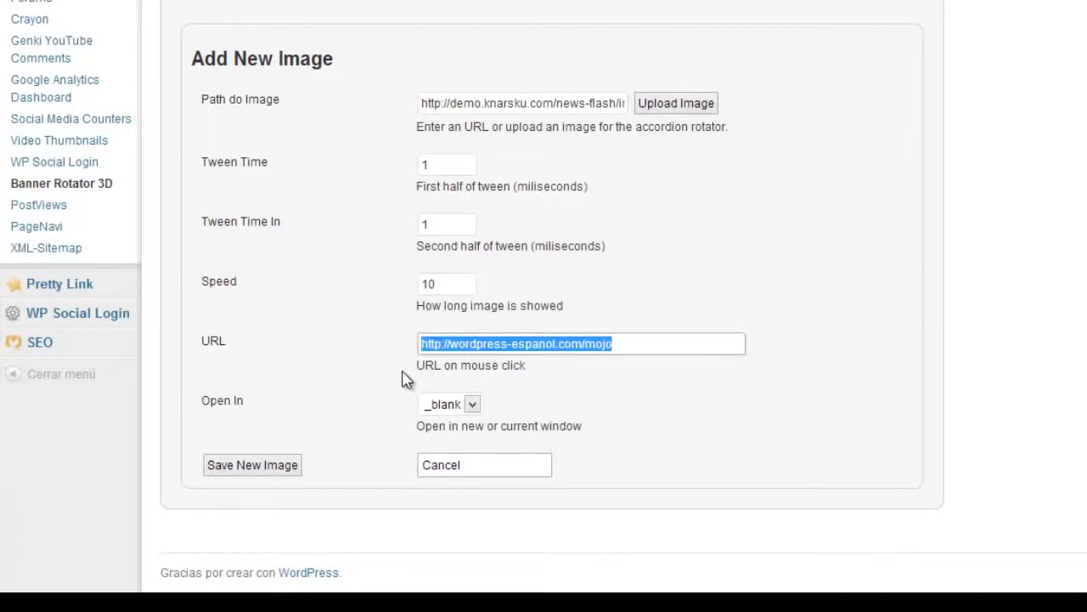
type("http://wordpress-espanol.com/themeforest")
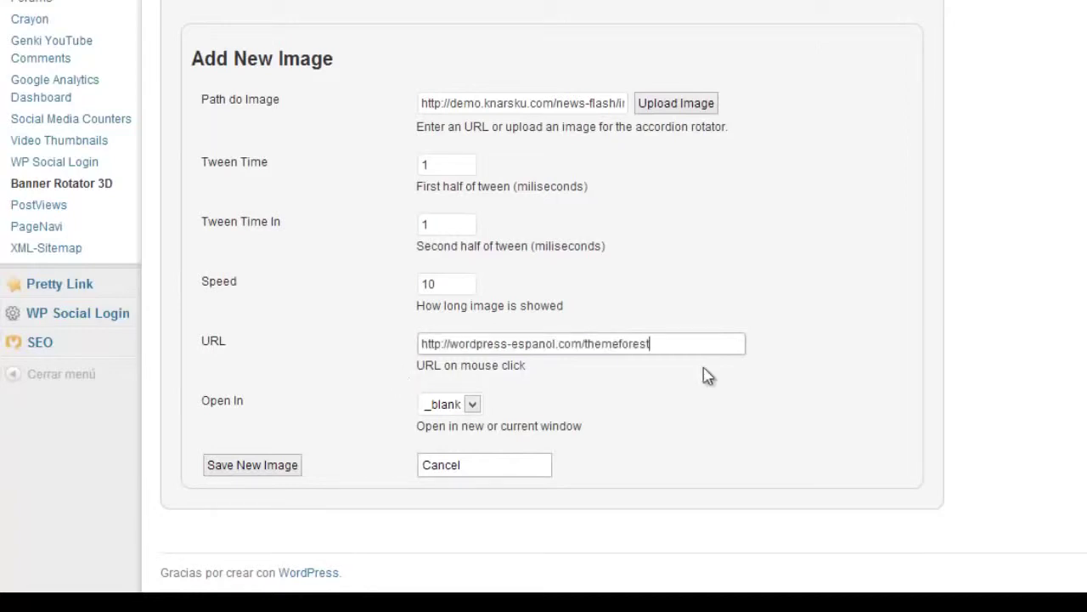
left_click(837, 389)
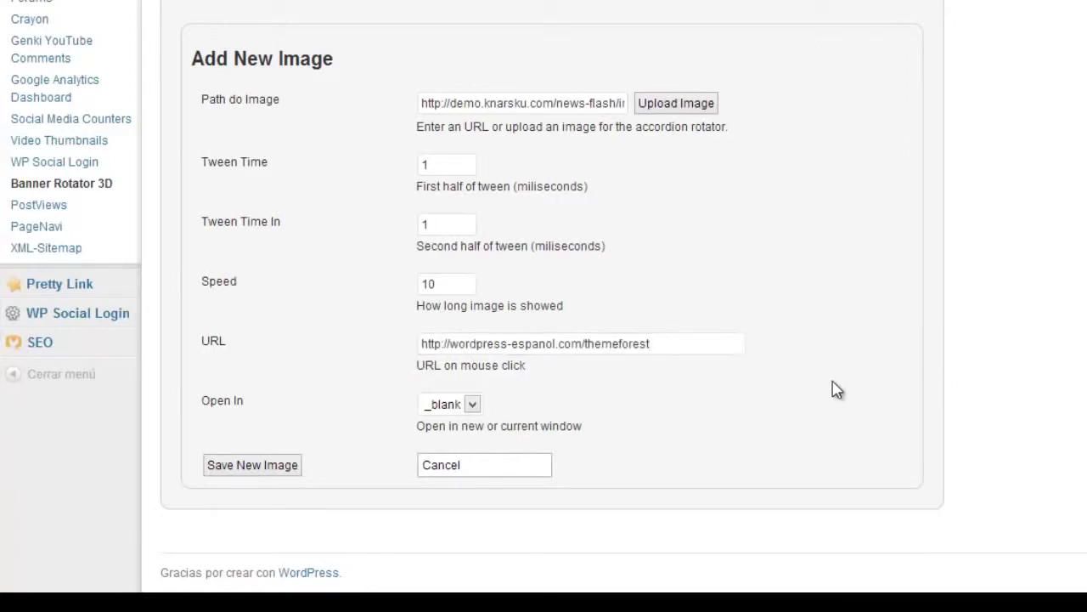
left_click(255, 469)
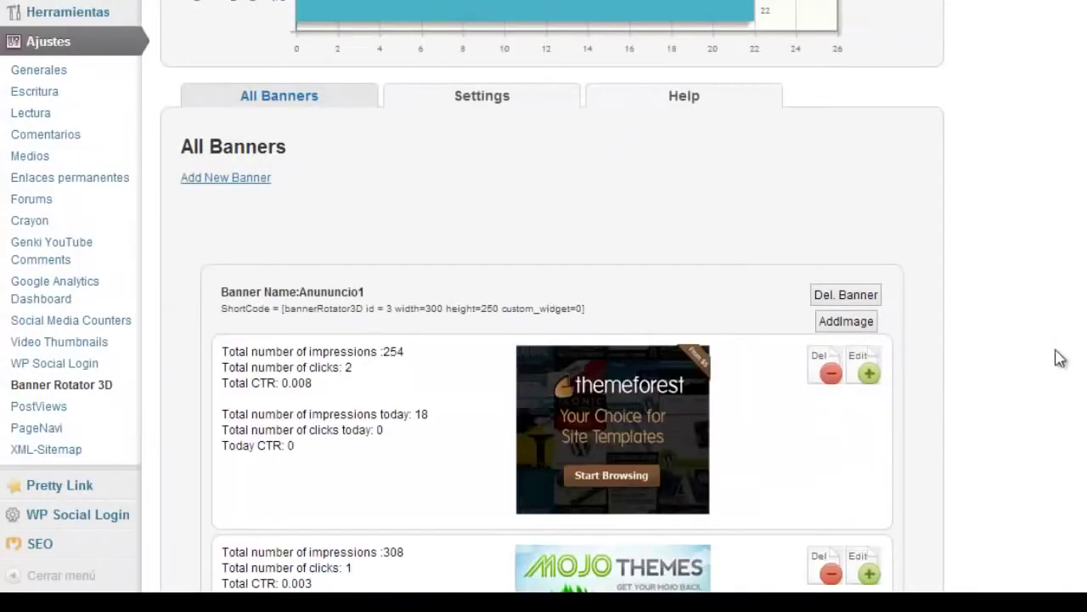
scroll(1076, 355, "down", 3)
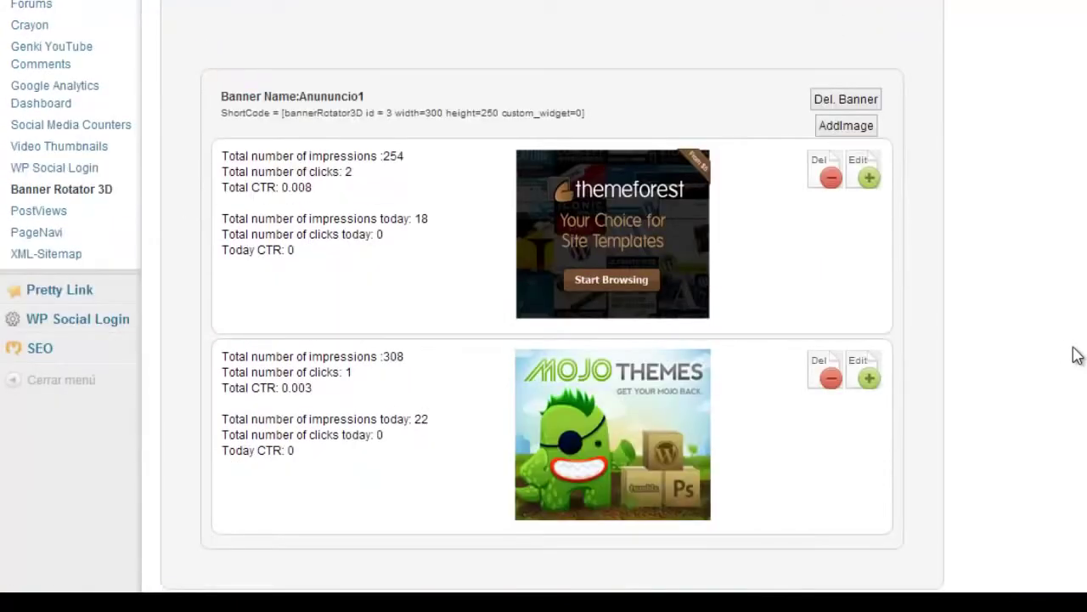
left_click(853, 126)
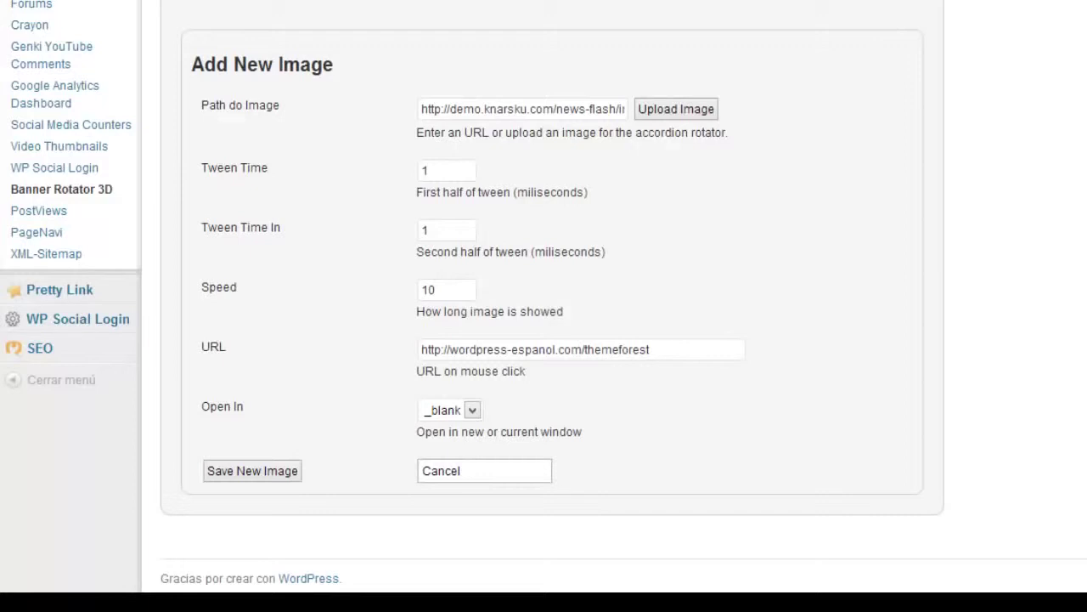
left_click(489, 109)
key("ctrl+a")
type("http://www.elegantthemes.com/affiliates/banners/300x250.gif")
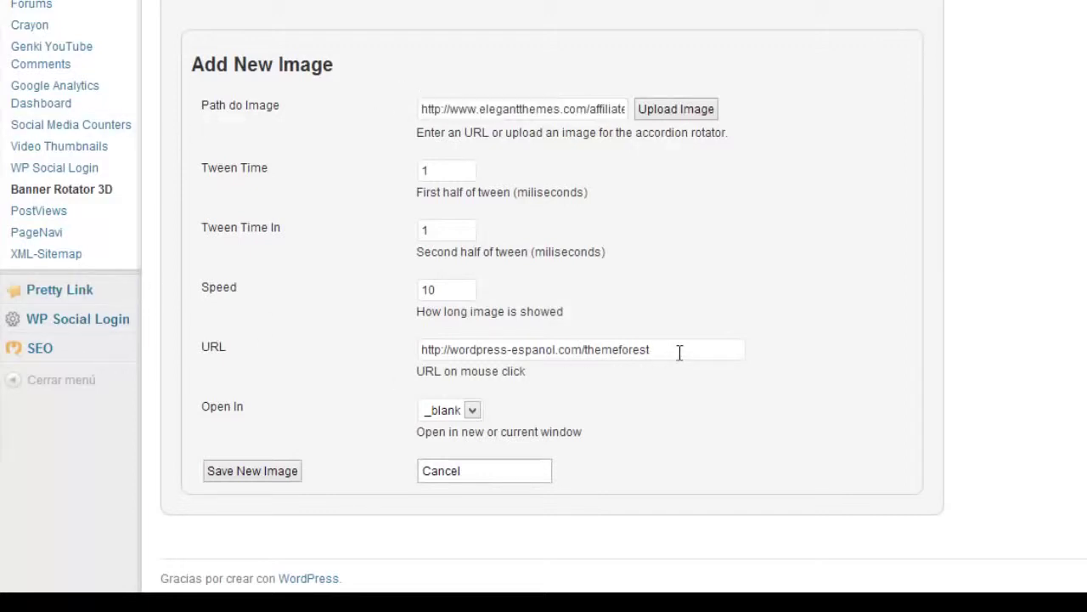
left_click_drag(679, 351, 393, 332)
type("http://wordpress-espanol.com/elegant-themes")
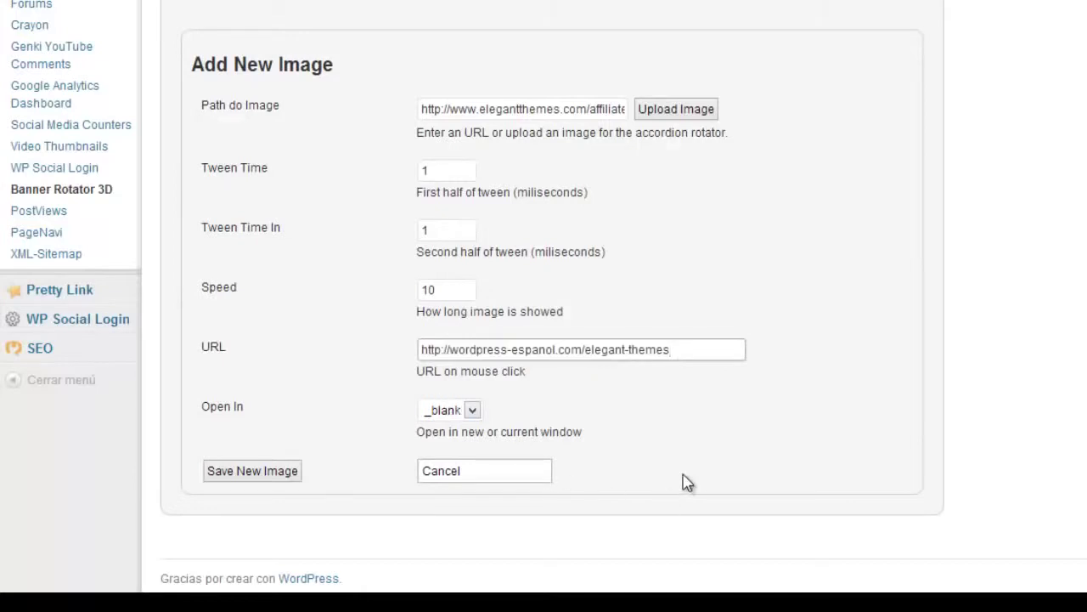
left_click(254, 472)
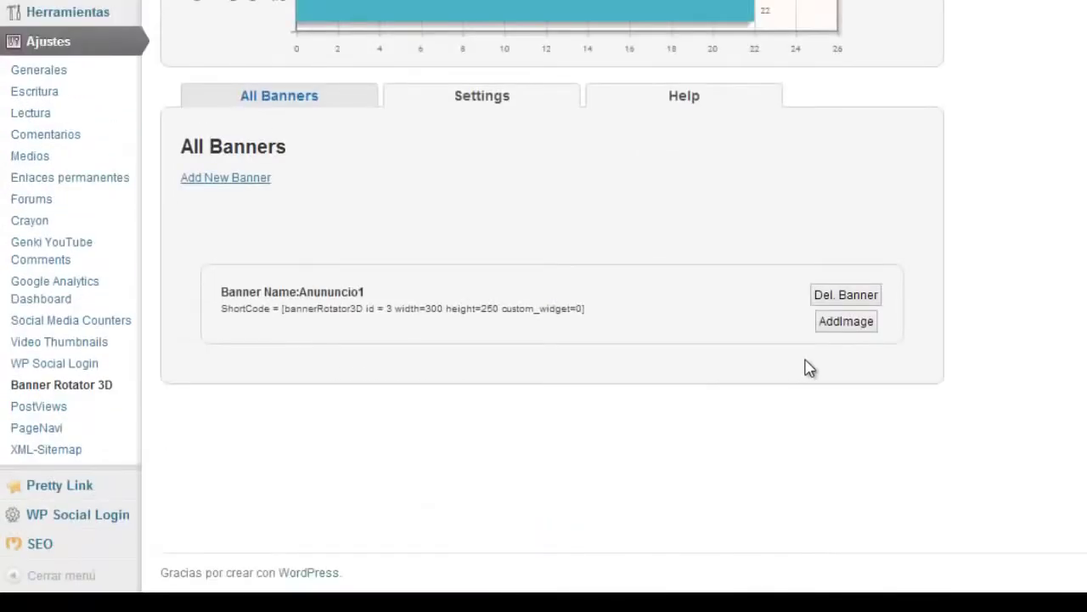
Review the images listed under the Anununcio1 banner and the impressions chart above them
scroll(854, 371, "down", 5)
scroll(854, 371, "up", 5)
scroll(854, 371, "up", 1)
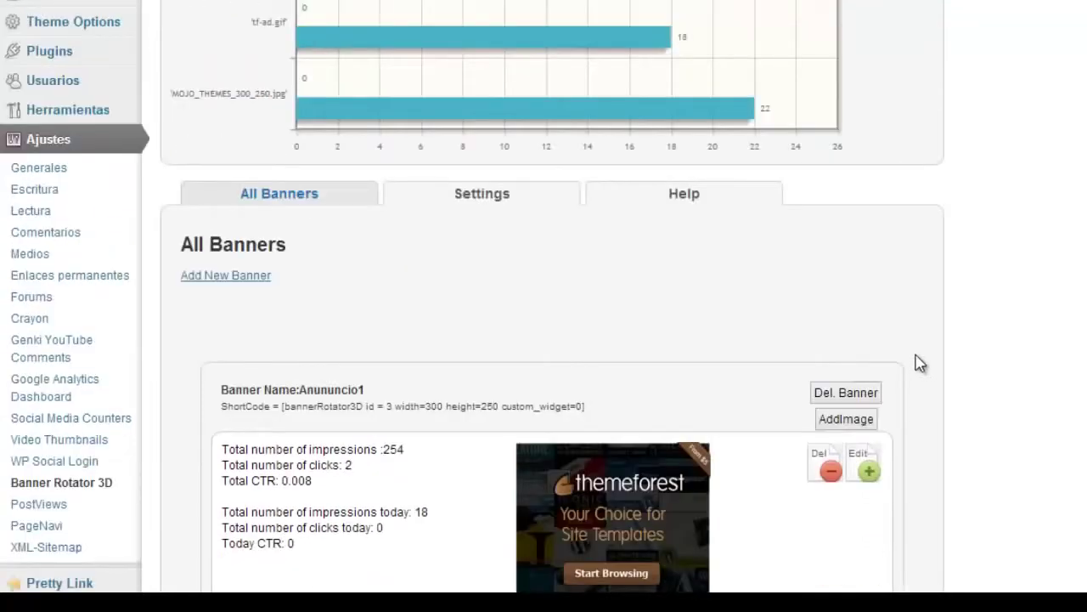
scroll(918, 363, "down", 2)
scroll(921, 363, "down", 3)
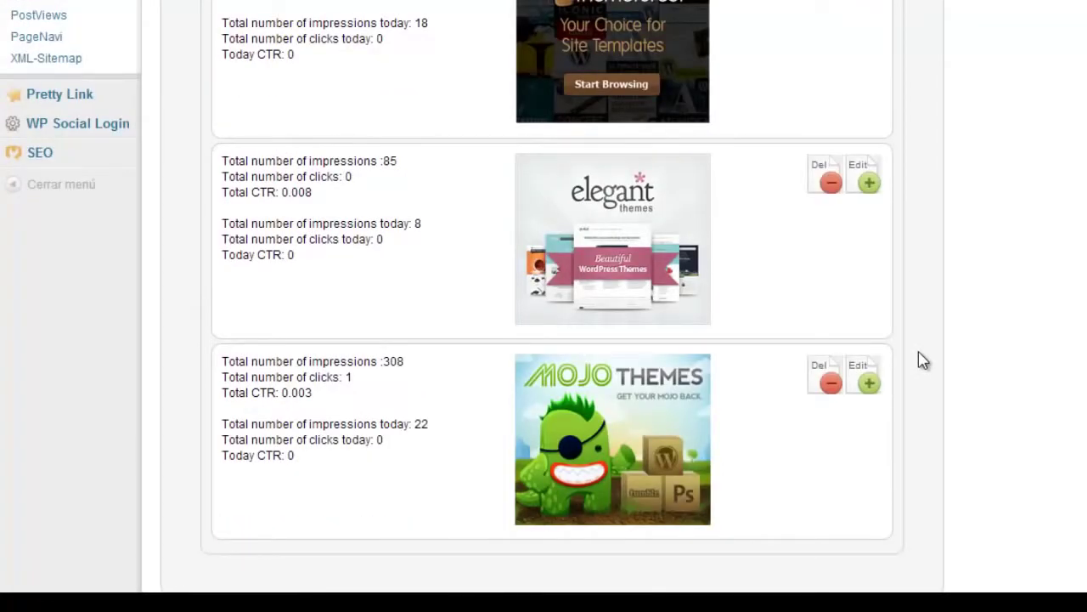
scroll(924, 362, "up", 8)
scroll(924, 361, "down", 4)
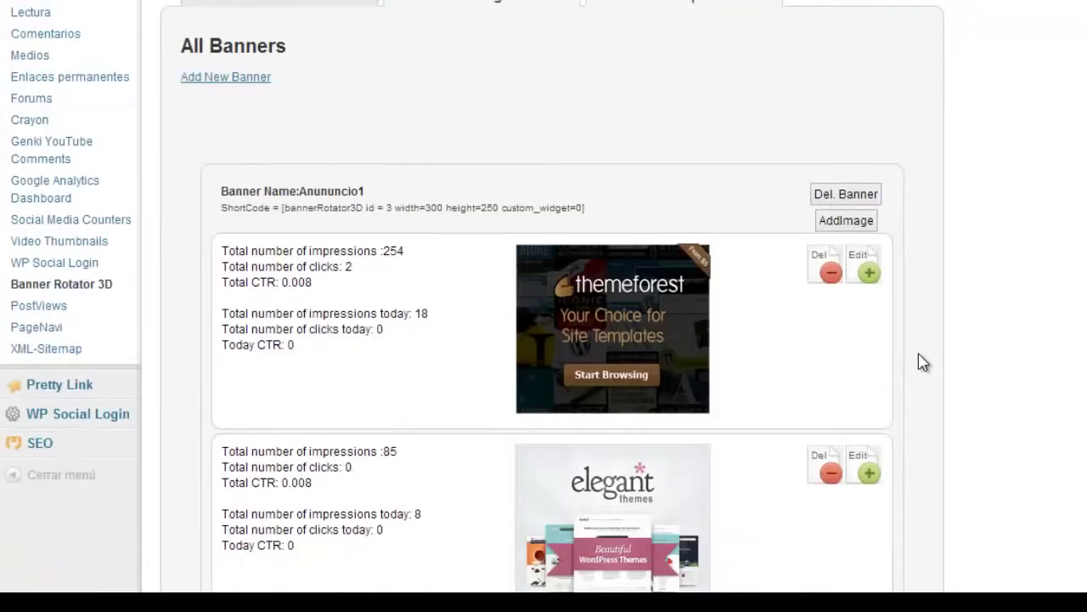
scroll(924, 361, "up", 4)
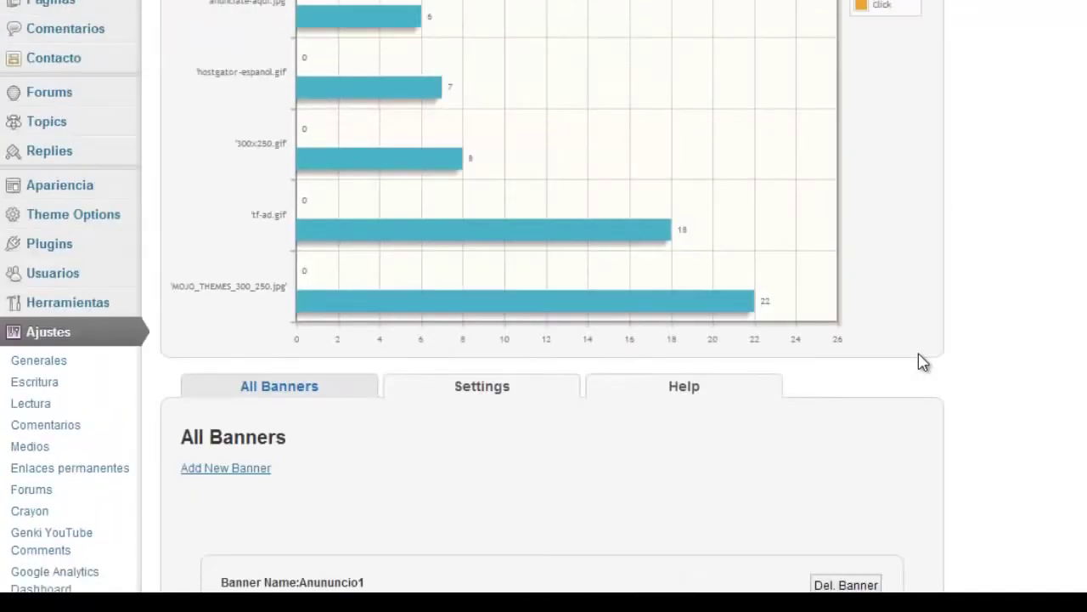
scroll(1062, 356, "down", 3)
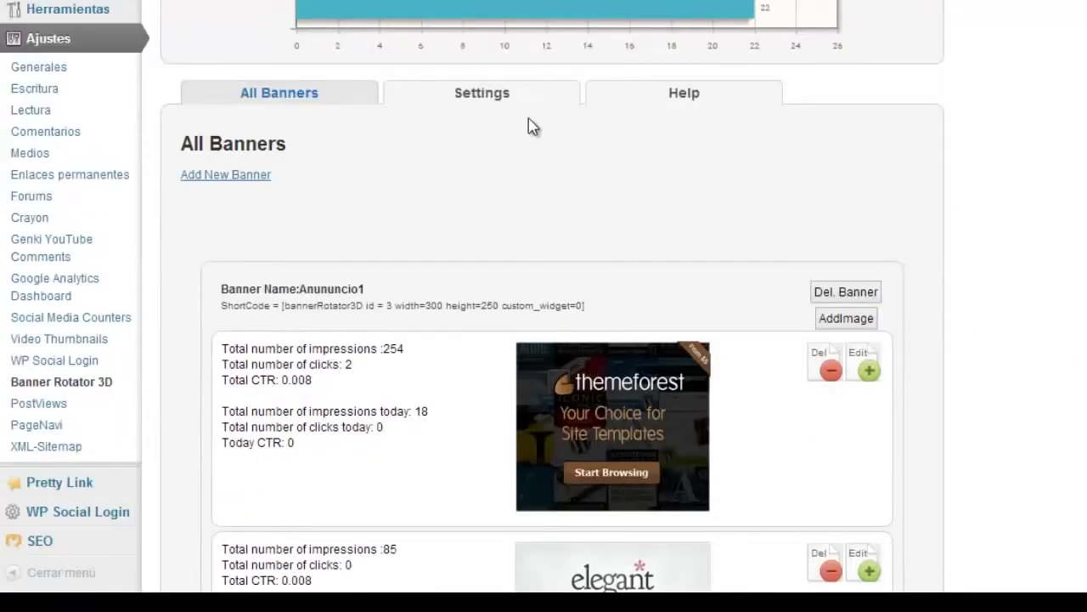
Open the banner plugin's Help section and copy the example shortcode with custom options
left_click(494, 101)
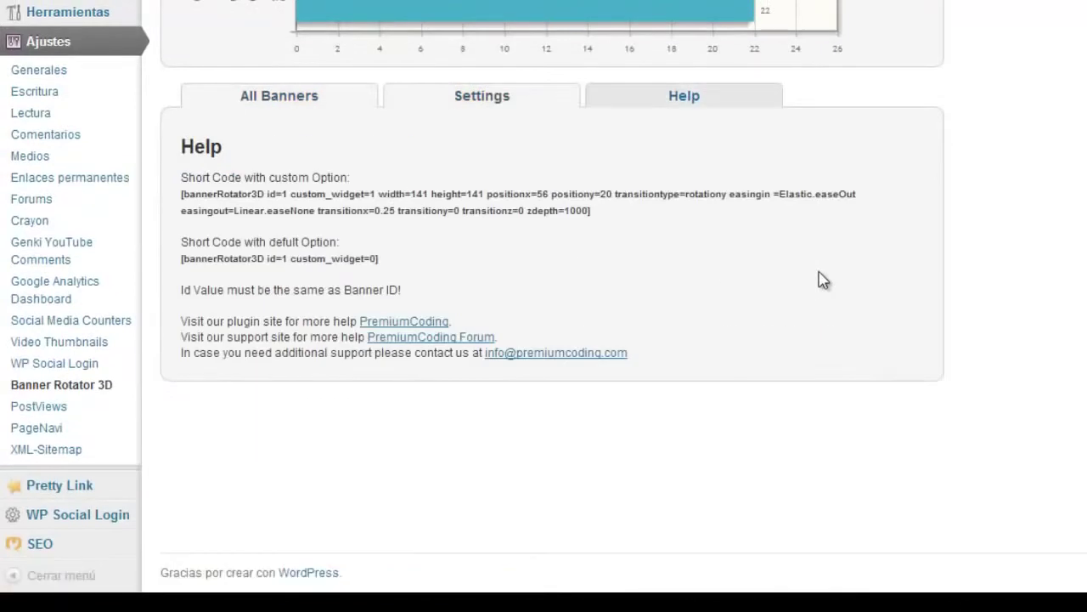
triple_click(595, 213)
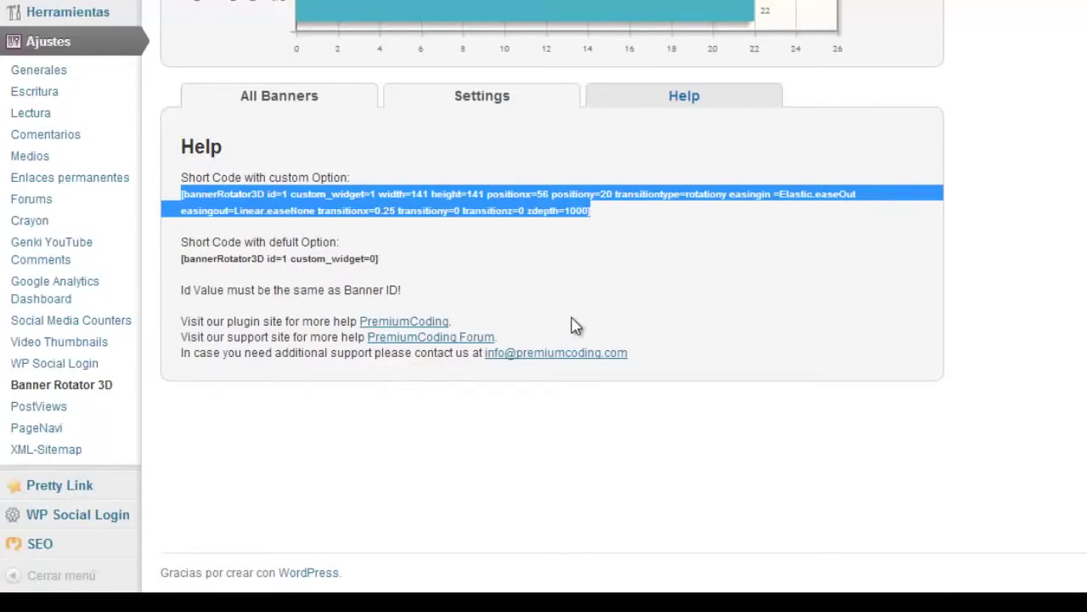
Go to the Widgets administration page and add a Text widget to the generic sidebar
scroll(574, 319, "up", 3)
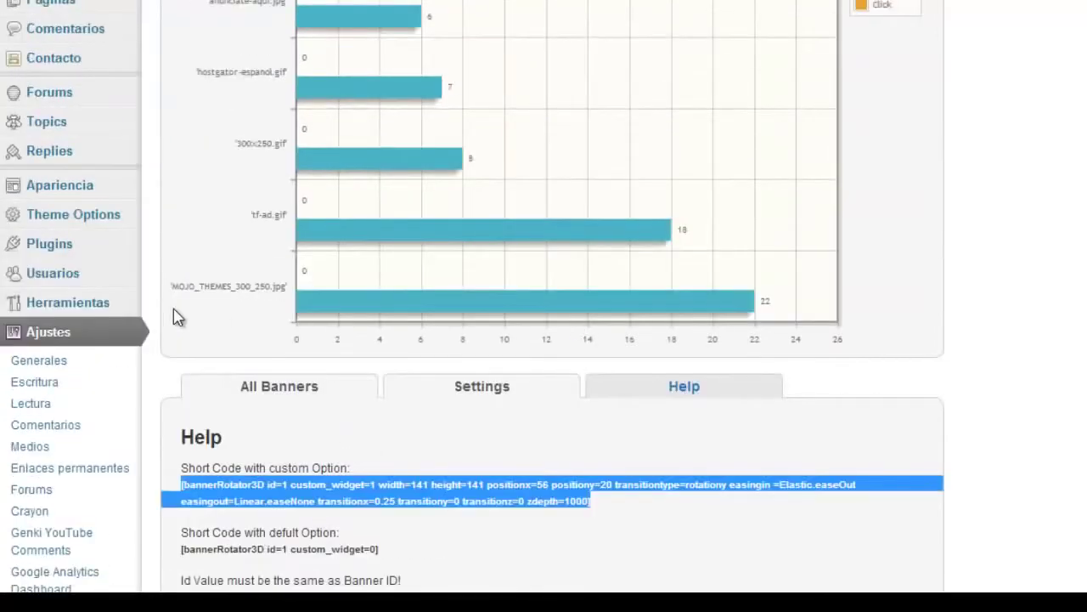
mouse_move(202, 214)
left_click(202, 212)
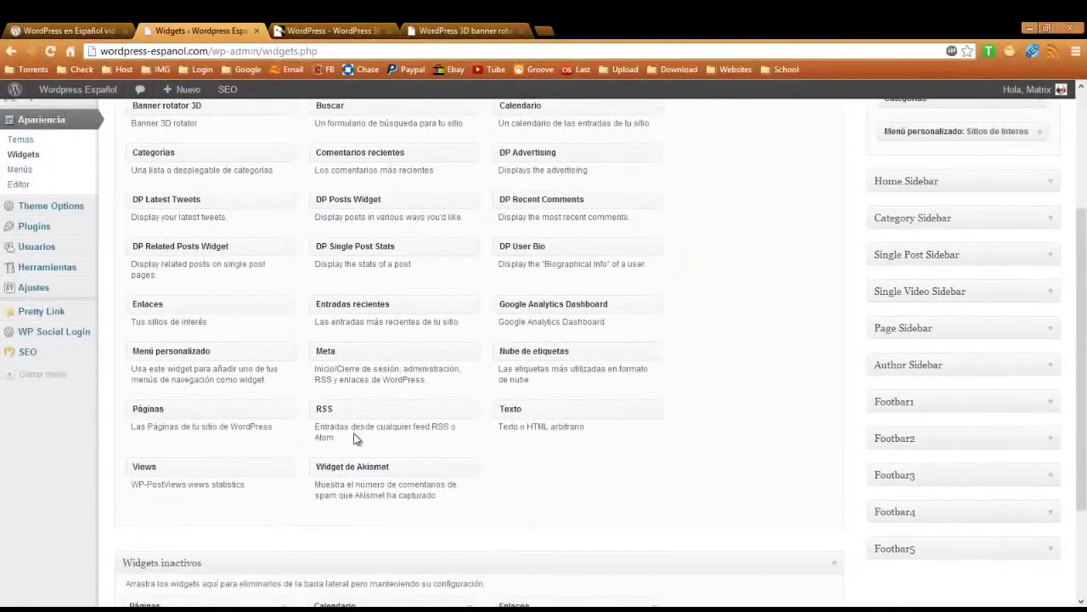
left_click_drag(546, 397, 904, 185)
left_click(840, 220)
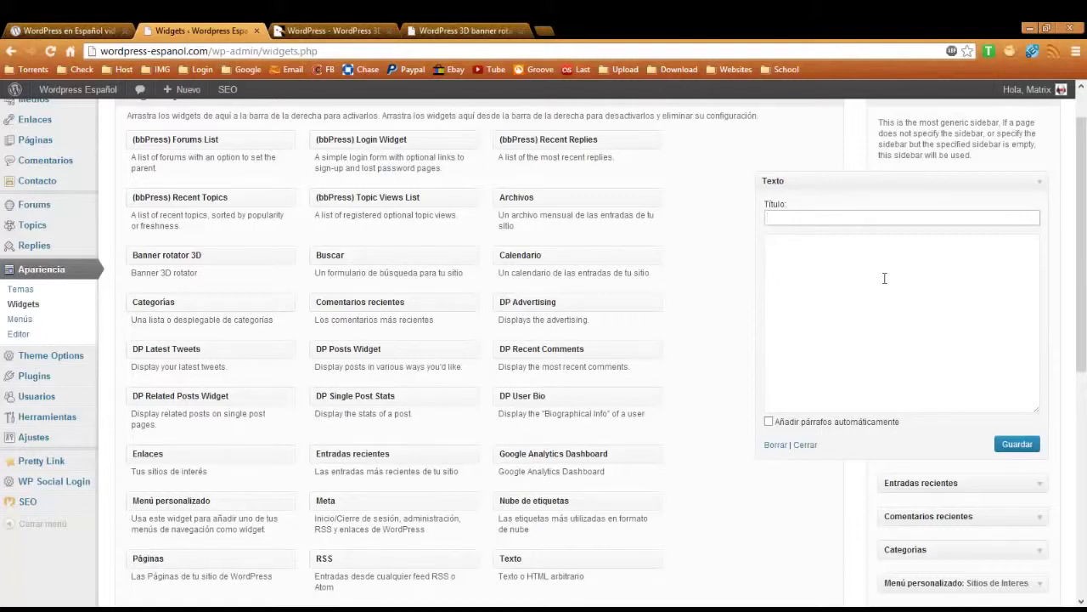
Title the Text widget Patrocinadores and paste the copied bannerRotator3D shortcode with custom options as its content
type("Patrocinadores")
left_click(884, 278)
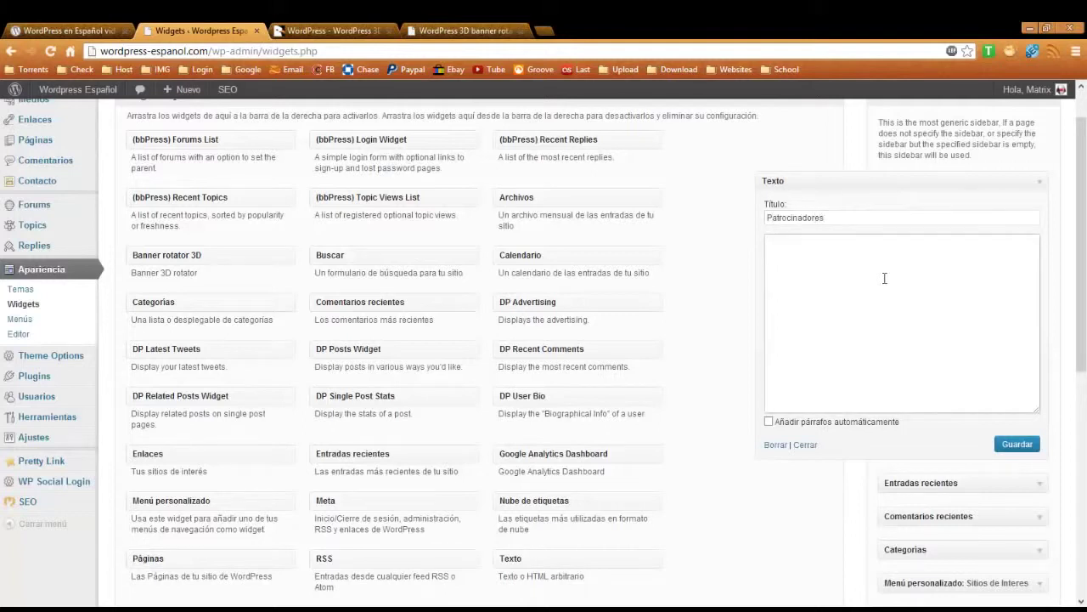
type("[bannerRotator3D id=1 custom_widget=1 width=141 height=141 positionx=56 positiony=20 transitiontype=rotationy easingin=Elastic.easeOut easingout=Linear.easeNone transitionx=0.25 transitiony=0 transitionz=0 zdepth=1000]")
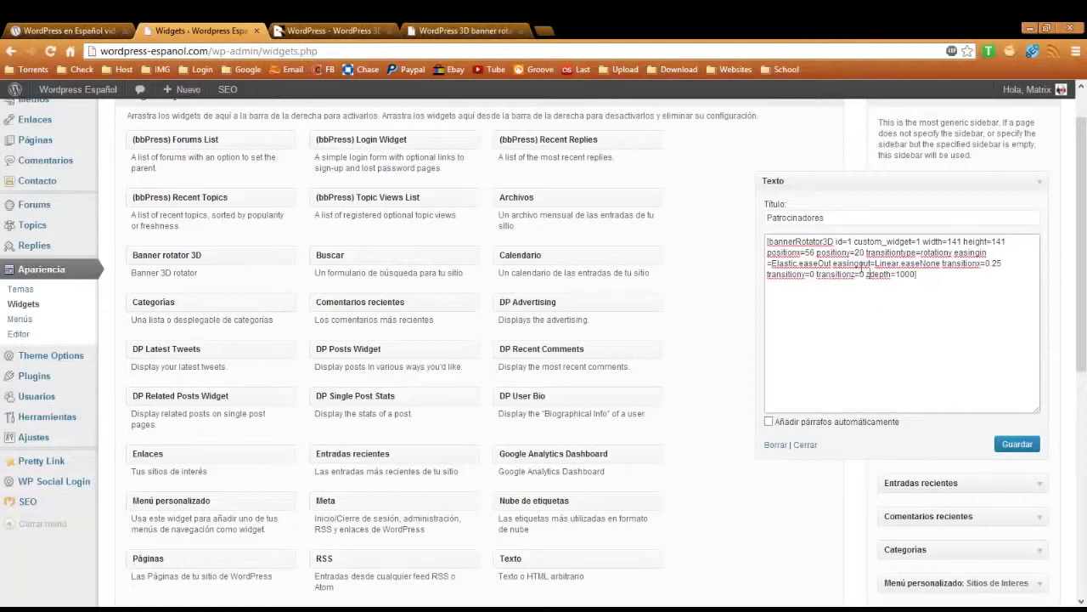
Look up the Anununcio1 banner's shortcode id on the Banner Rotator 3D page in a separate tab, and return to the Widgets page
double_click(850, 242)
mouse_move(51, 437)
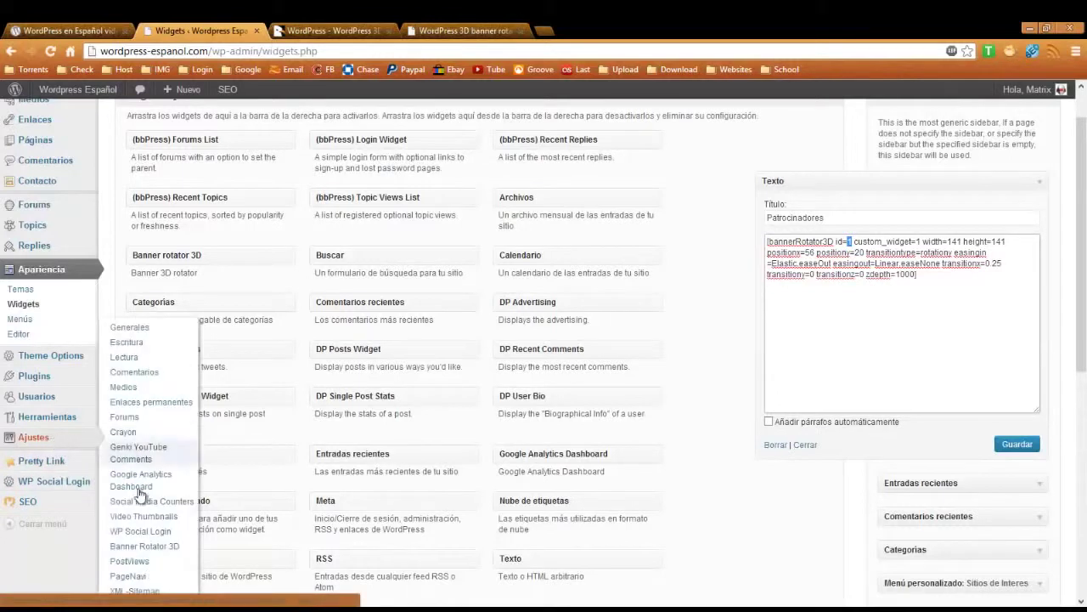
right_click(136, 545)
left_click(186, 450)
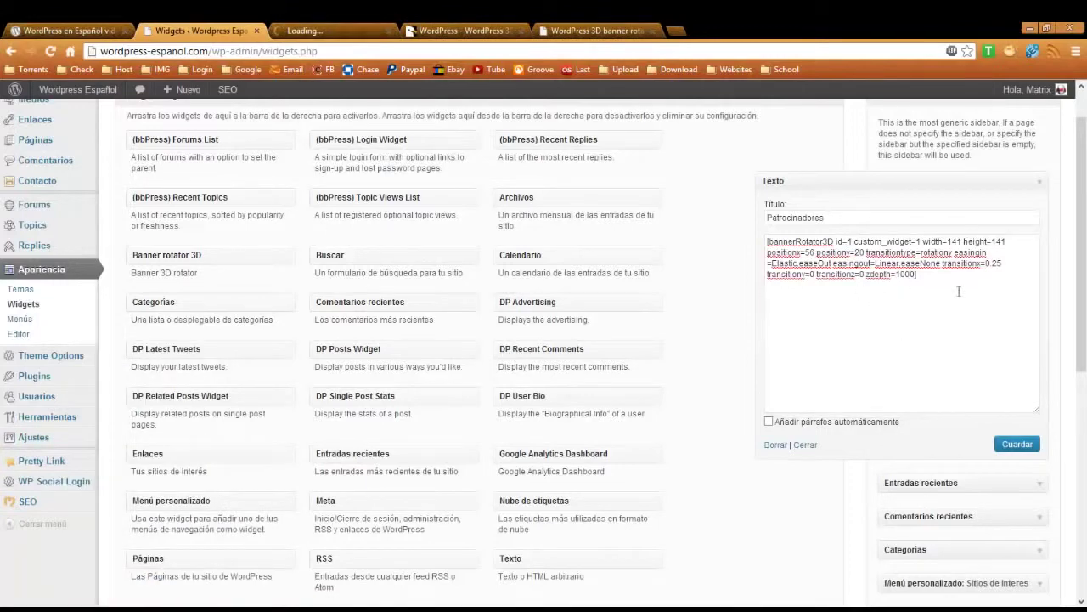
key("ctrl+Tab")
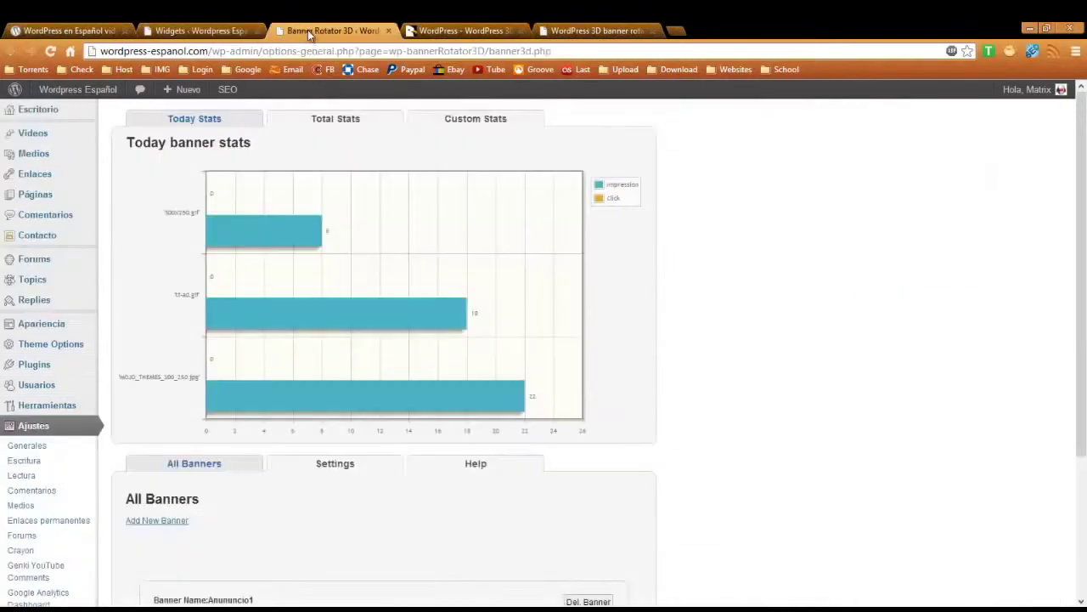
scroll(514, 475, "down", 3)
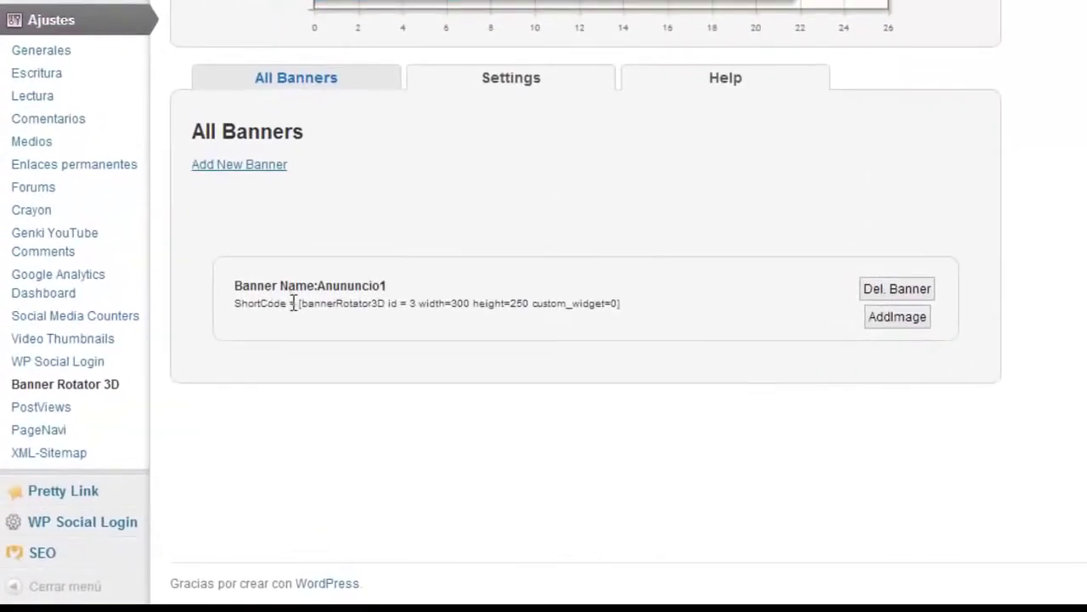
double_click(413, 303)
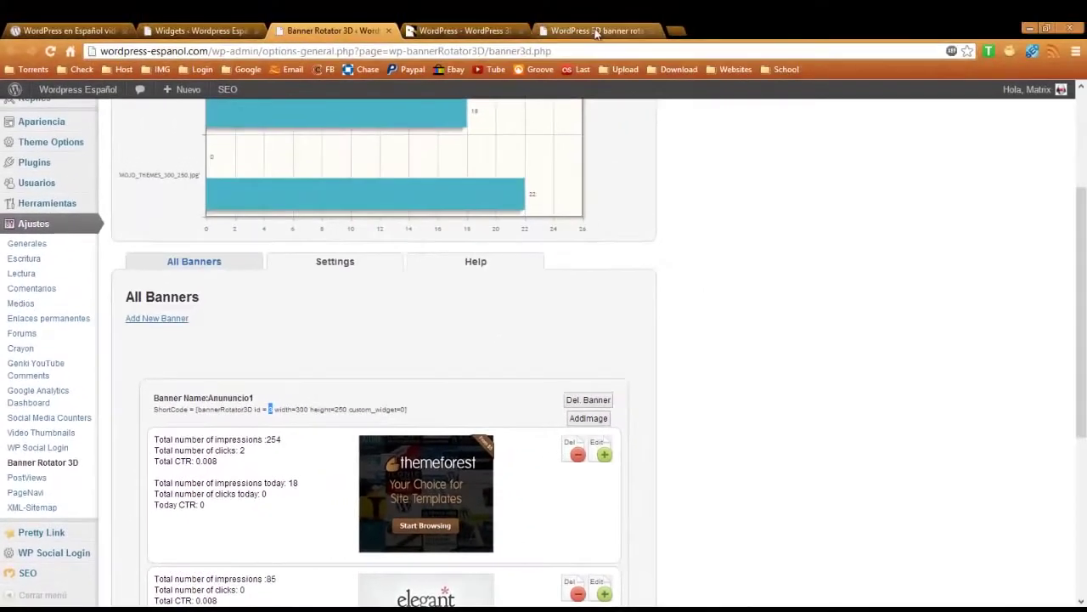
left_click(595, 31)
key("ctrl+2")
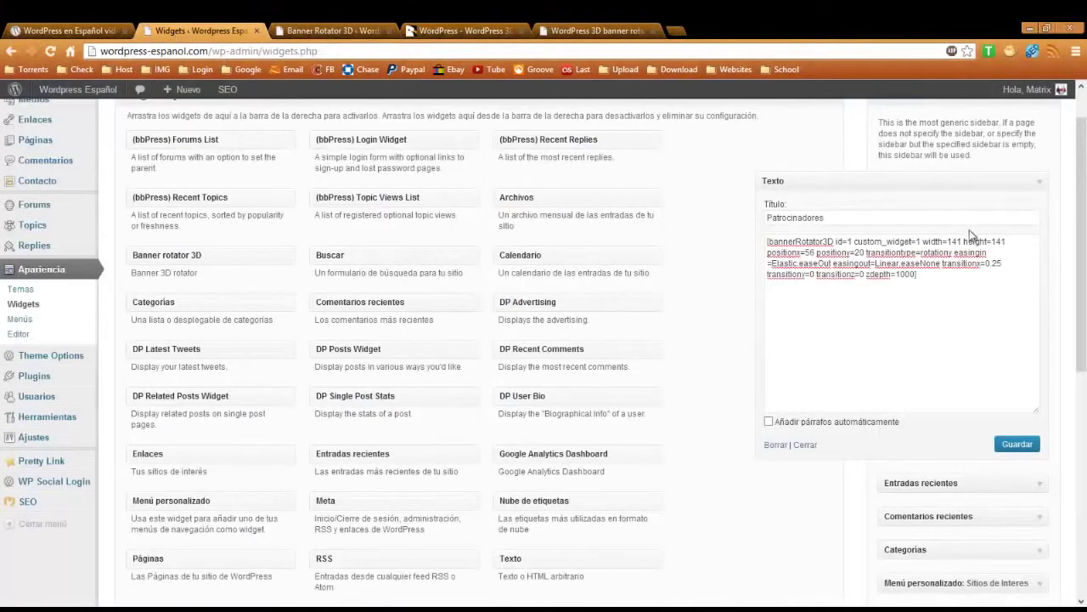
left_click(914, 242)
key("Delete")
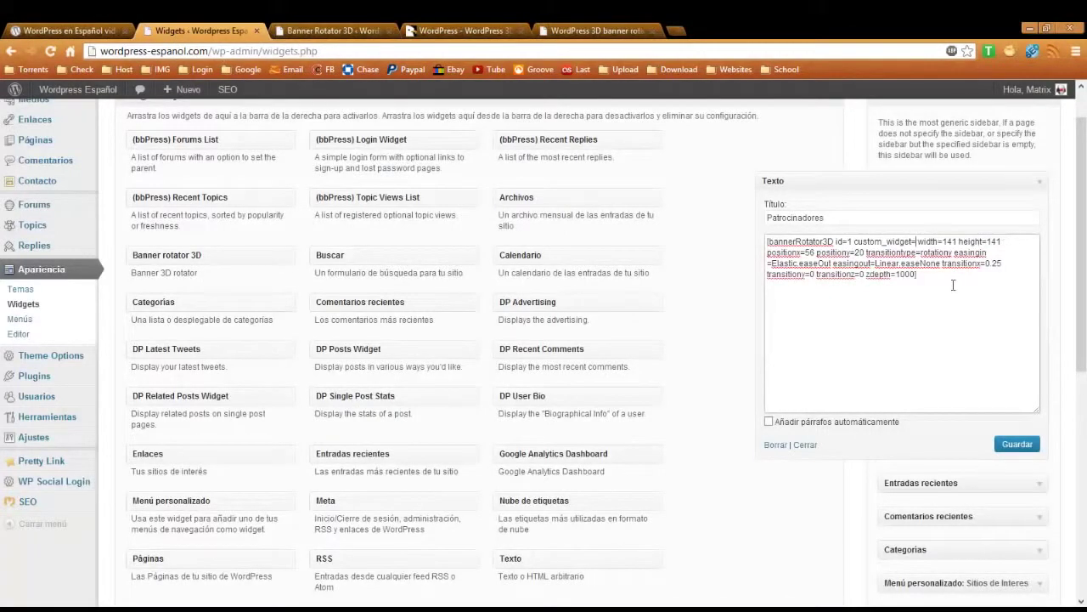
type("3")
key("BackSpace")
type("1")
Change the banner id in the Text widget's shortcode to 3
left_click(852, 241)
key("BackSpace")
type("3")
Set the width to 300 and the height to 250 in the widget's shortcode
double_click(956, 241)
type("300")
double_click(999, 241)
type("250")
Set positionx and positiony to 0 in the shortcode and save the Text widget
double_click(809, 252)
type("0")
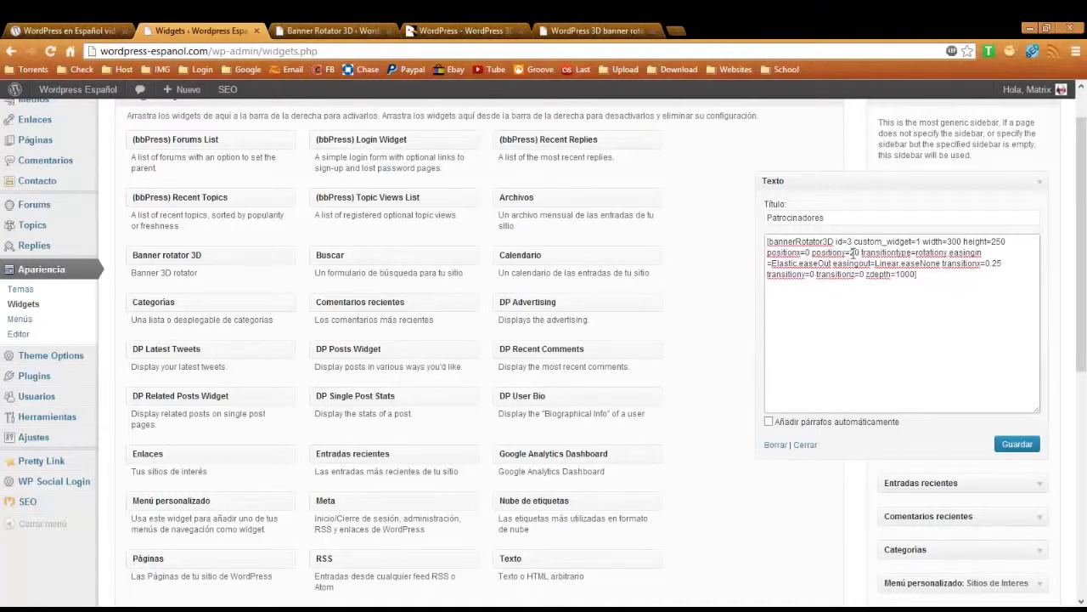
double_click(854, 252)
type("0")
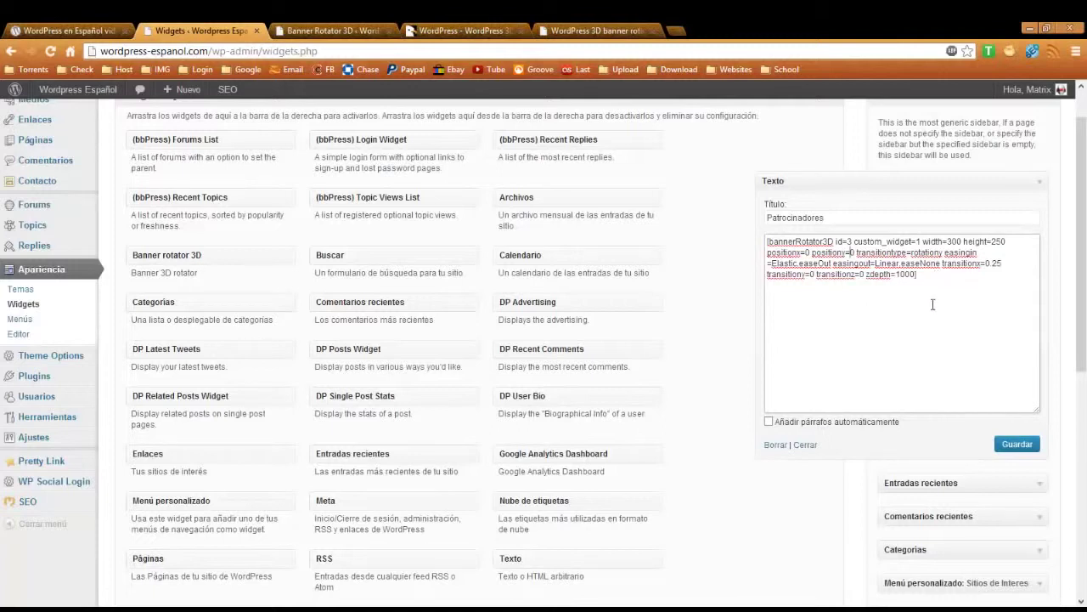
left_click(1018, 445)
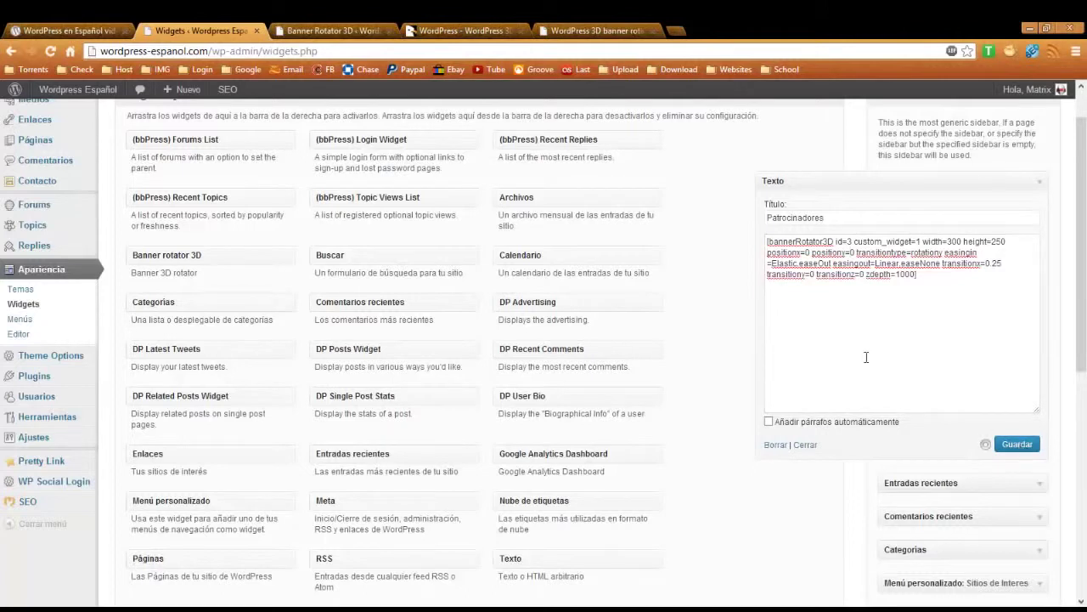
Open the site's front page in a new browser tab and switch to it
right_click(91, 97)
left_click(127, 100)
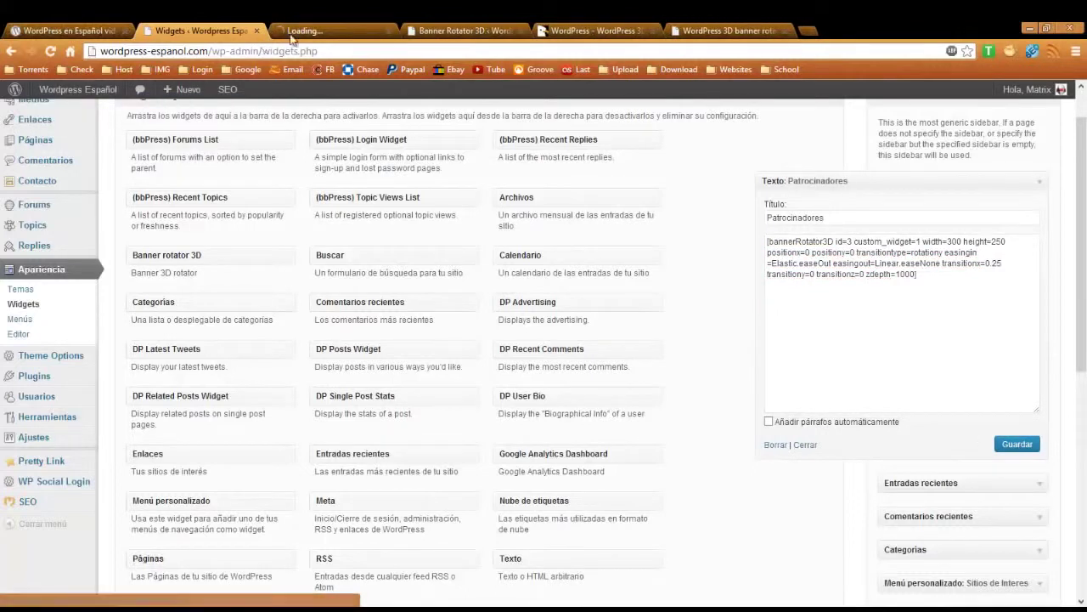
left_click(321, 30)
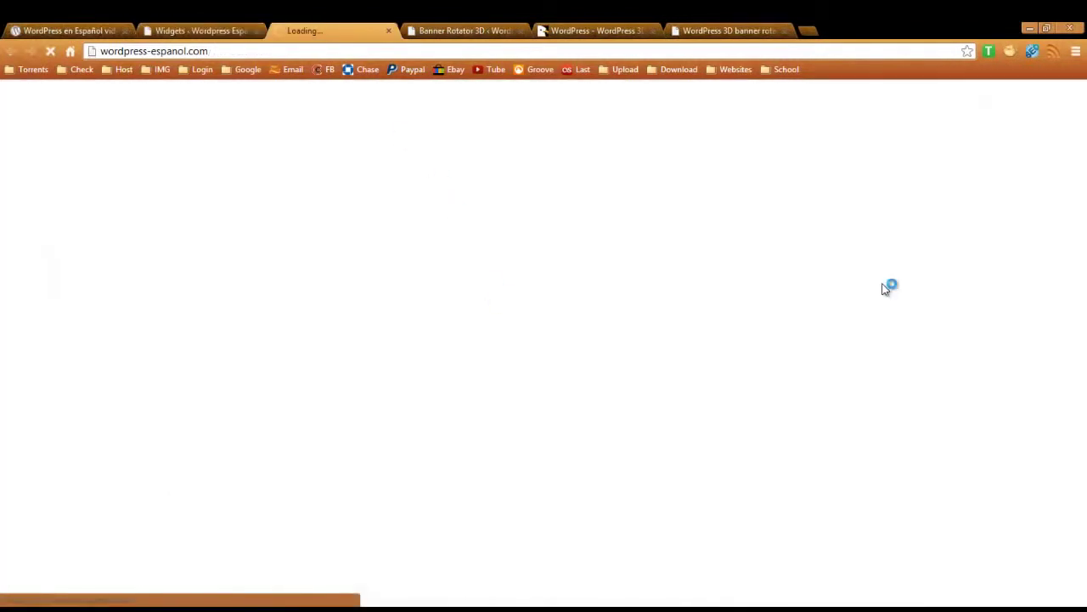
Examine the rotating banner under Patrocinadores on the front page and the transition examples on the PremiumCoding plugin page
scroll(898, 281, "down", 2)
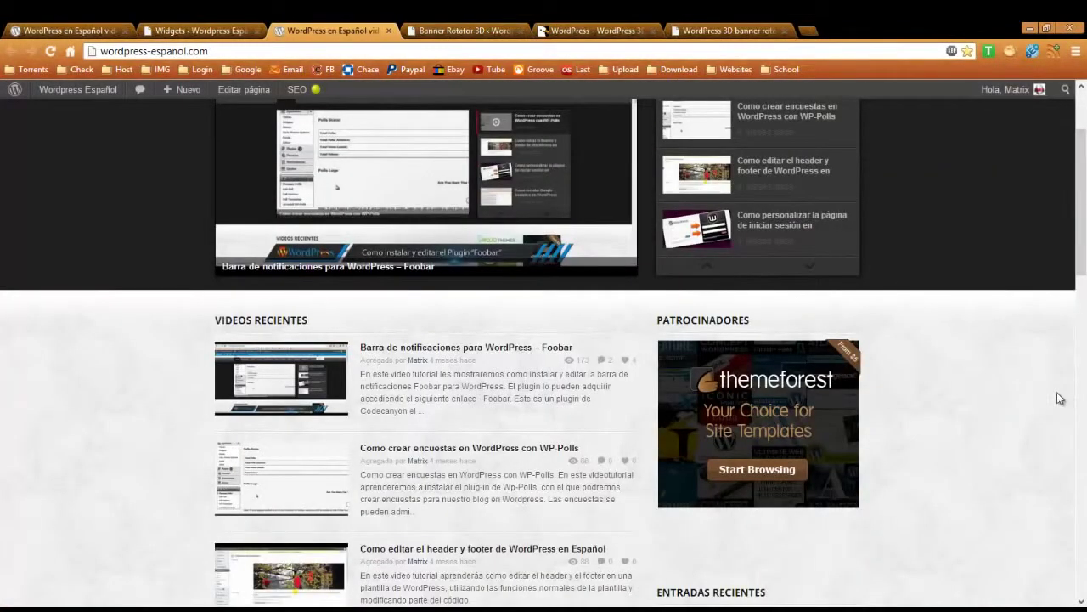
scroll(1057, 392, "up", 1)
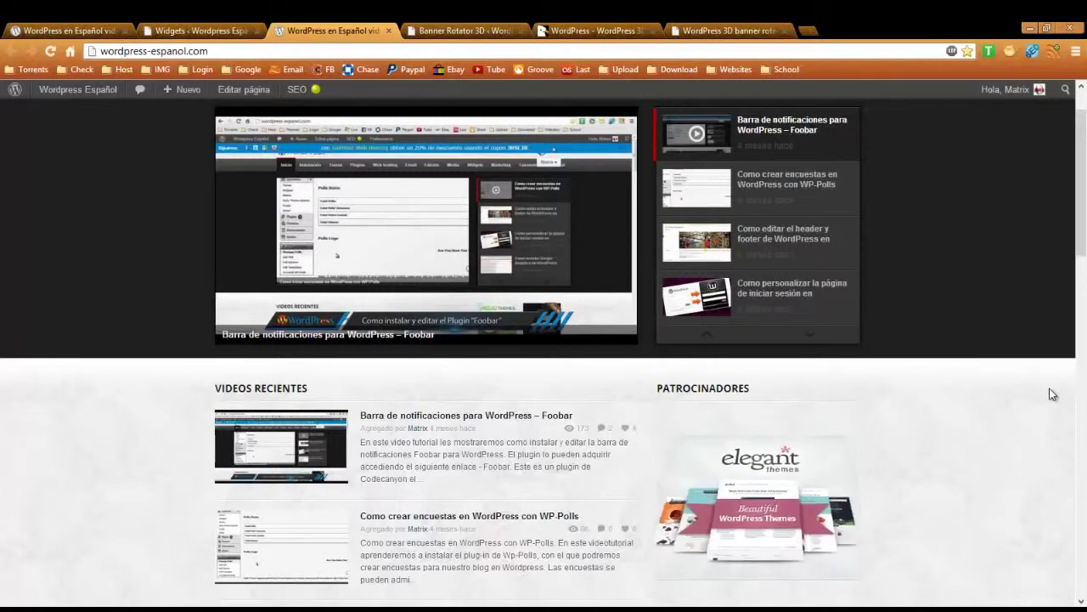
left_click(714, 31)
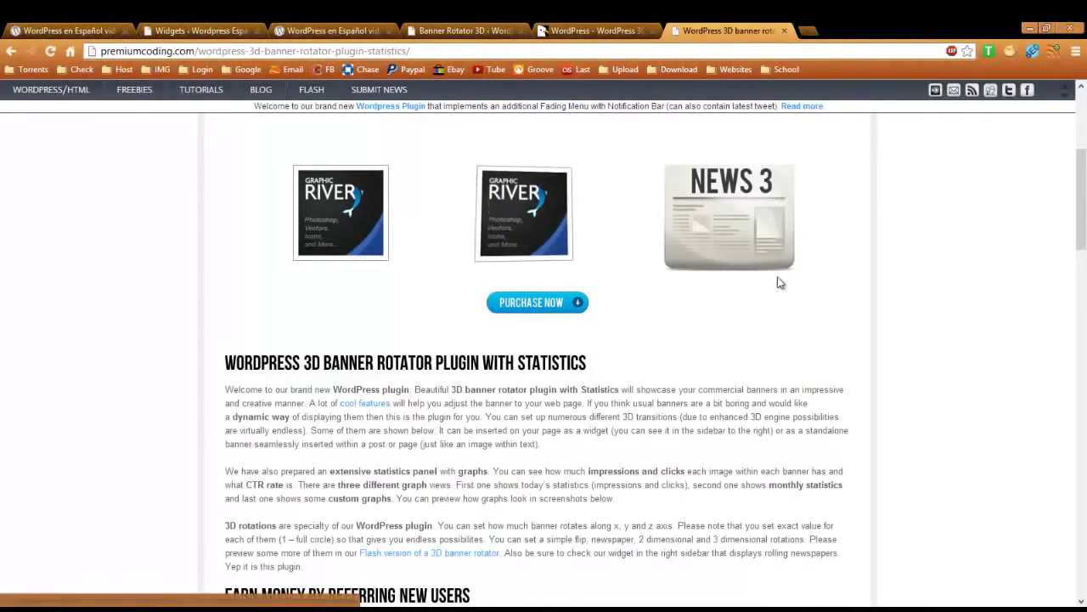
scroll(833, 400, "down", 1)
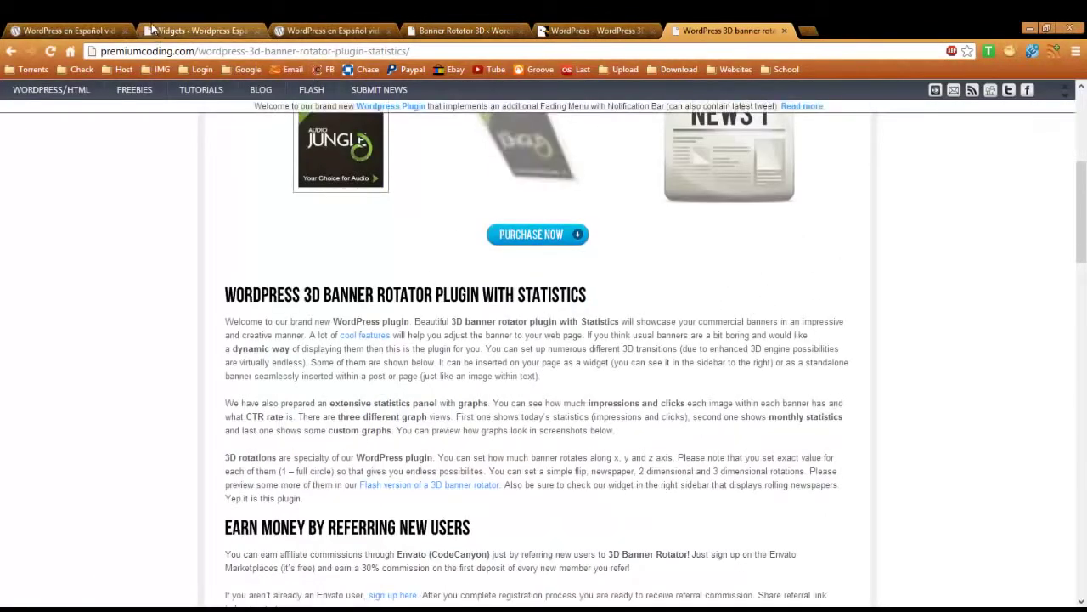
scroll(382, 255, "up", 2)
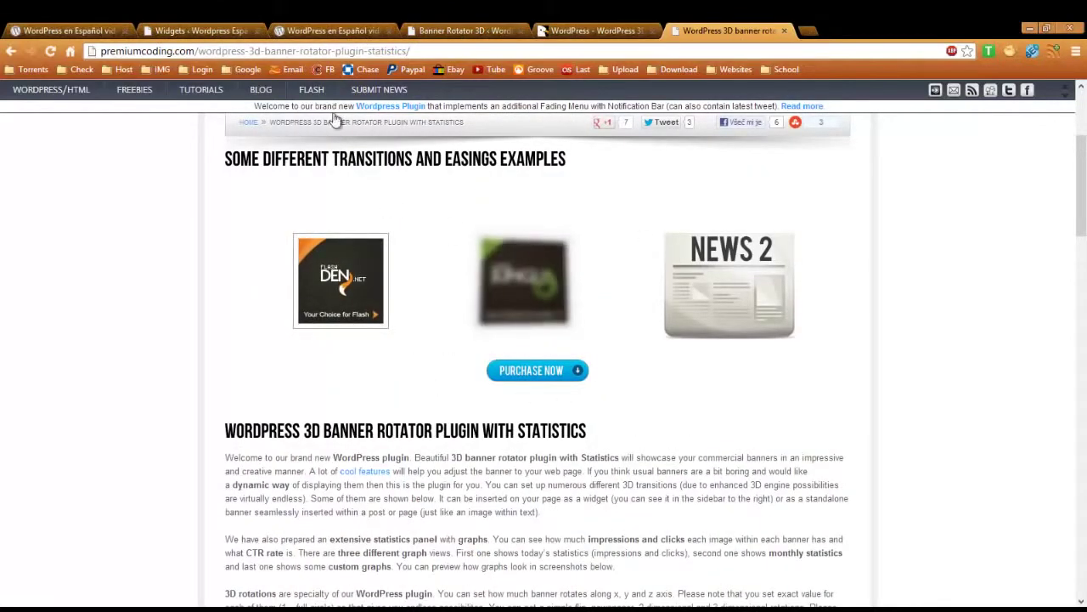
Review the banner images and their statistics in the All Banners list of the Banner Rotator 3D settings
left_click(405, 32)
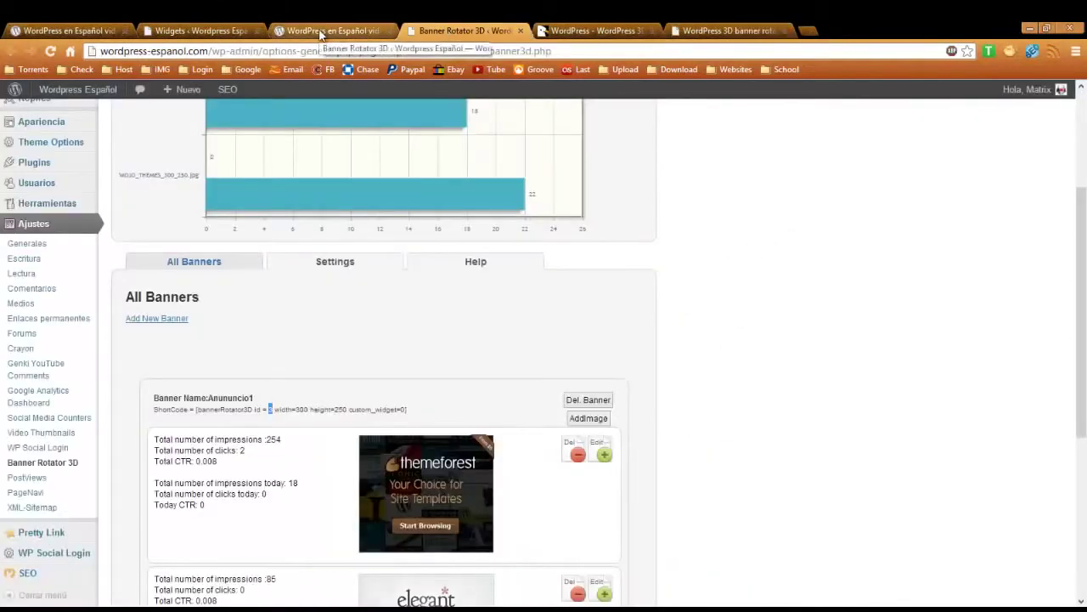
left_click(187, 29)
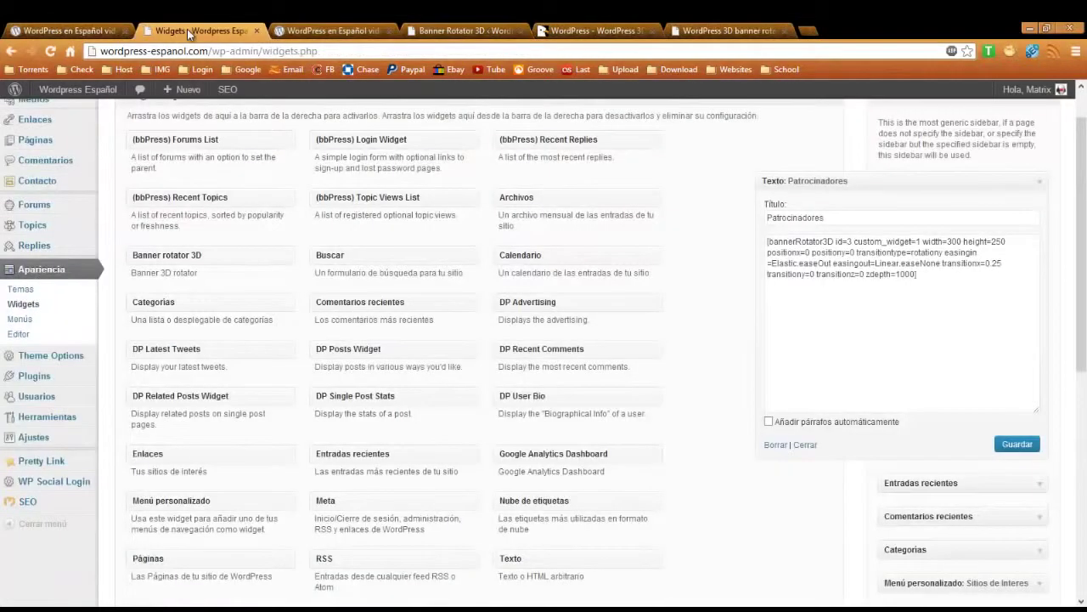
left_click(342, 31)
left_click(438, 29)
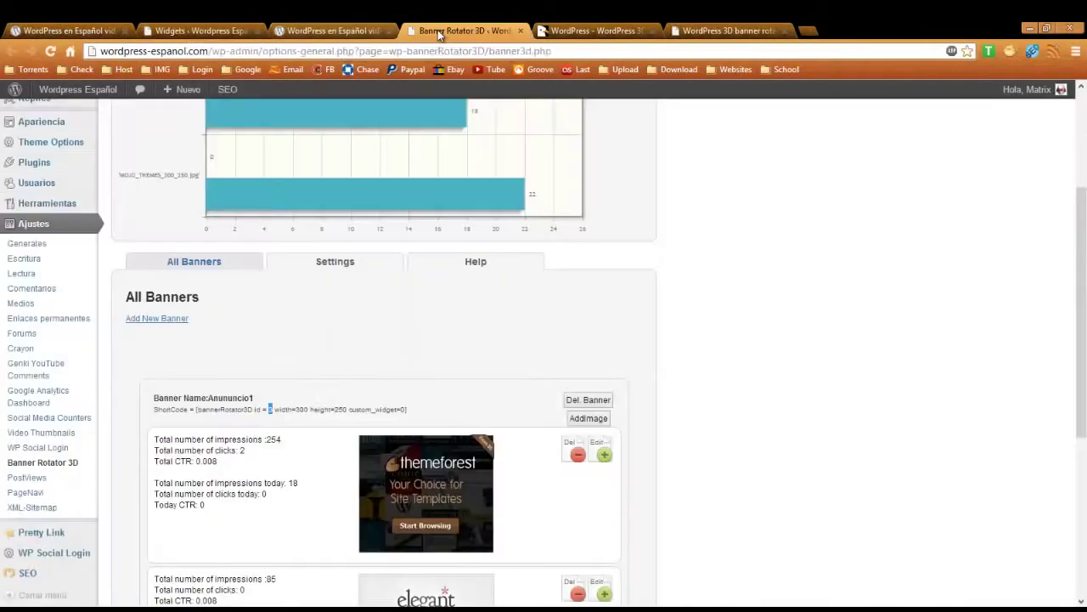
scroll(256, 273, "down", 2)
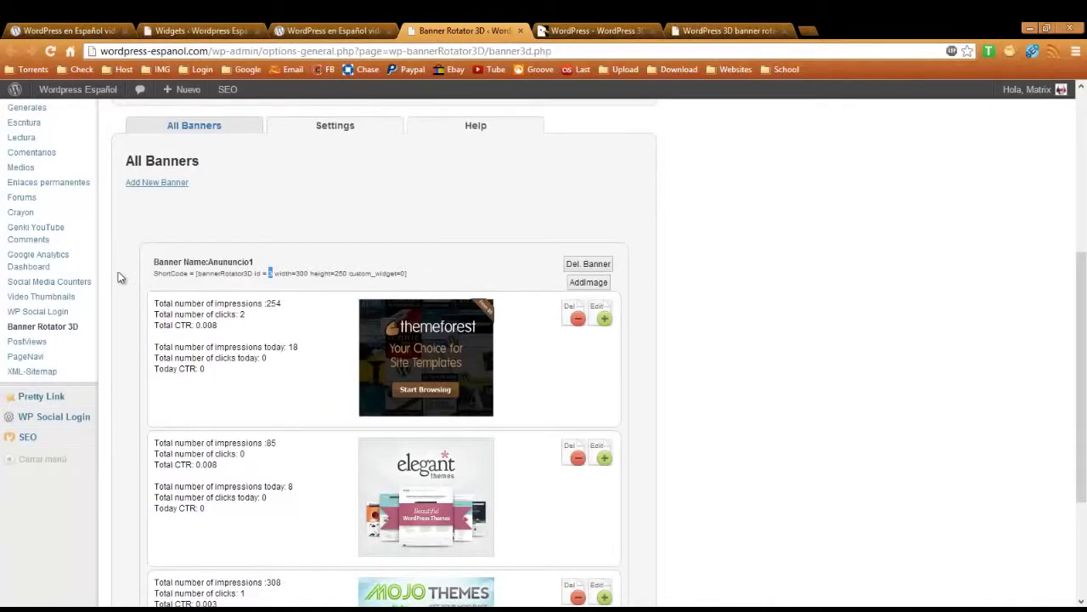
scroll(119, 280, "down", 3)
scroll(119, 279, "up", 4)
Compare the custom-option shortcode in the Banner Rotator 3D Help with the shortcode in the Patrocinadores Text widget
left_click(472, 195)
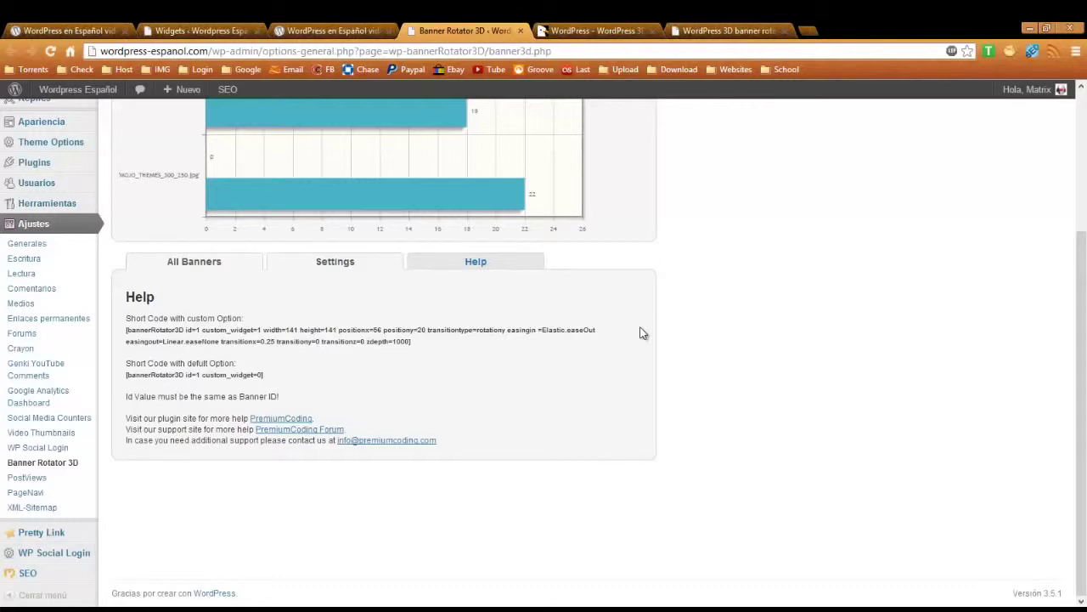
left_click_drag(411, 341, 123, 331)
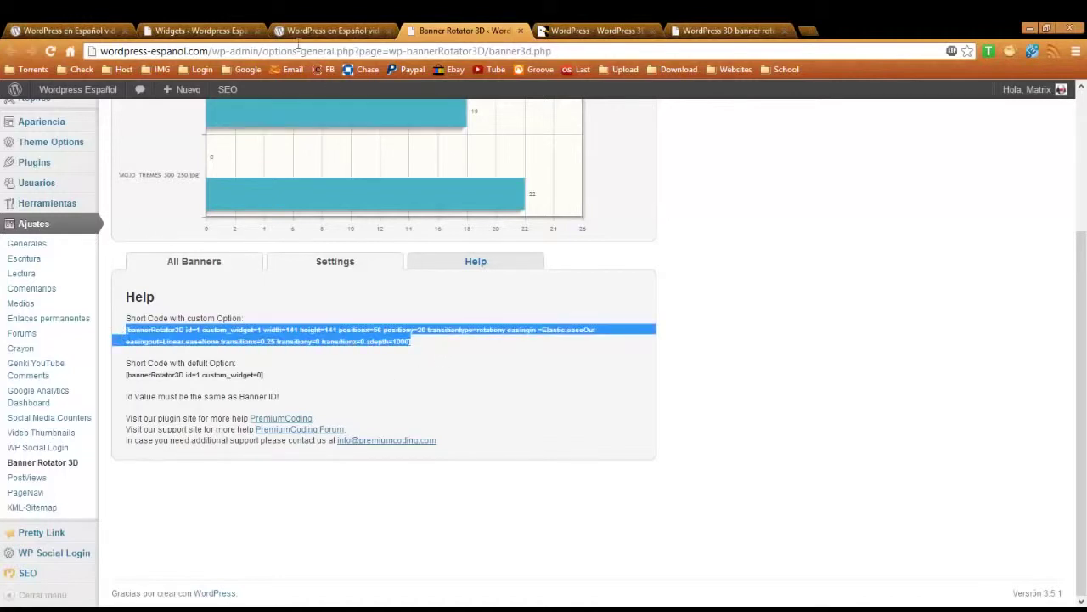
left_click(197, 31)
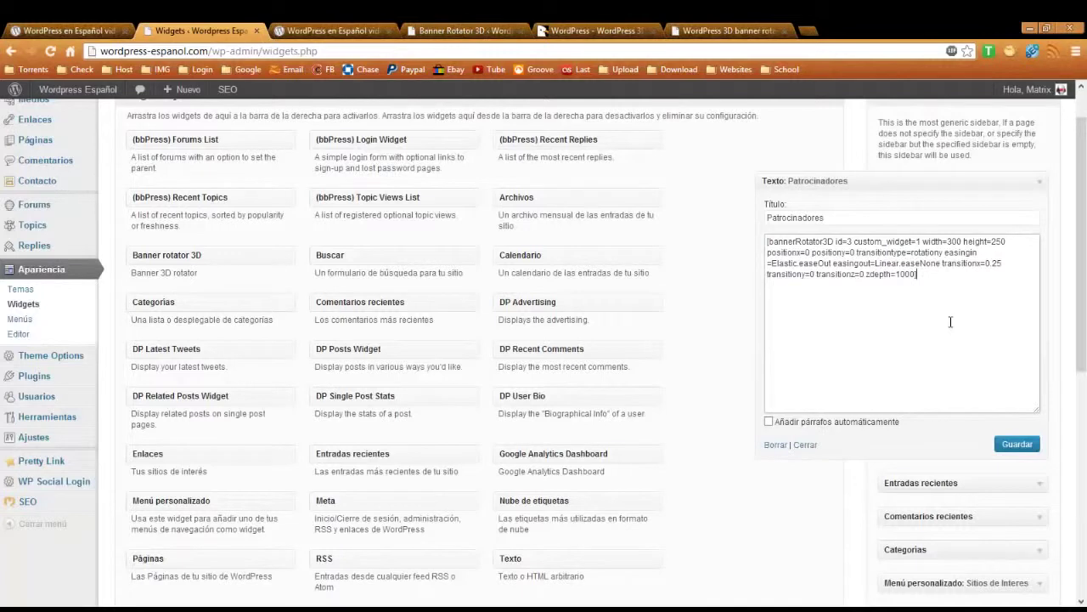
double_click(848, 242)
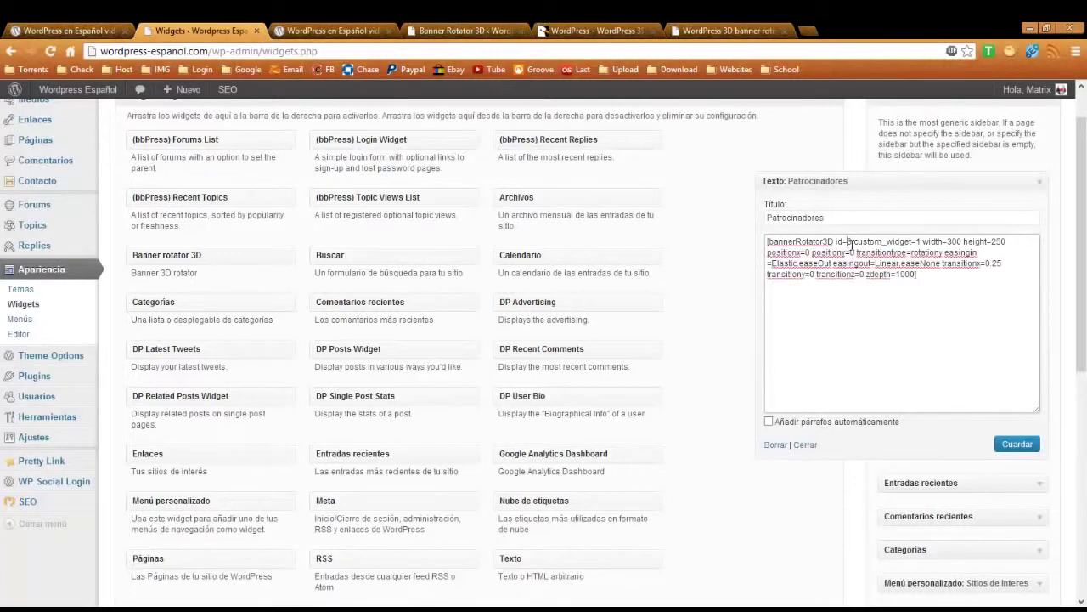
left_click(893, 327)
Compare the plugin page's transition and easing examples with the rotating sponsor banner on the site's front page
left_click(605, 31)
left_click(699, 31)
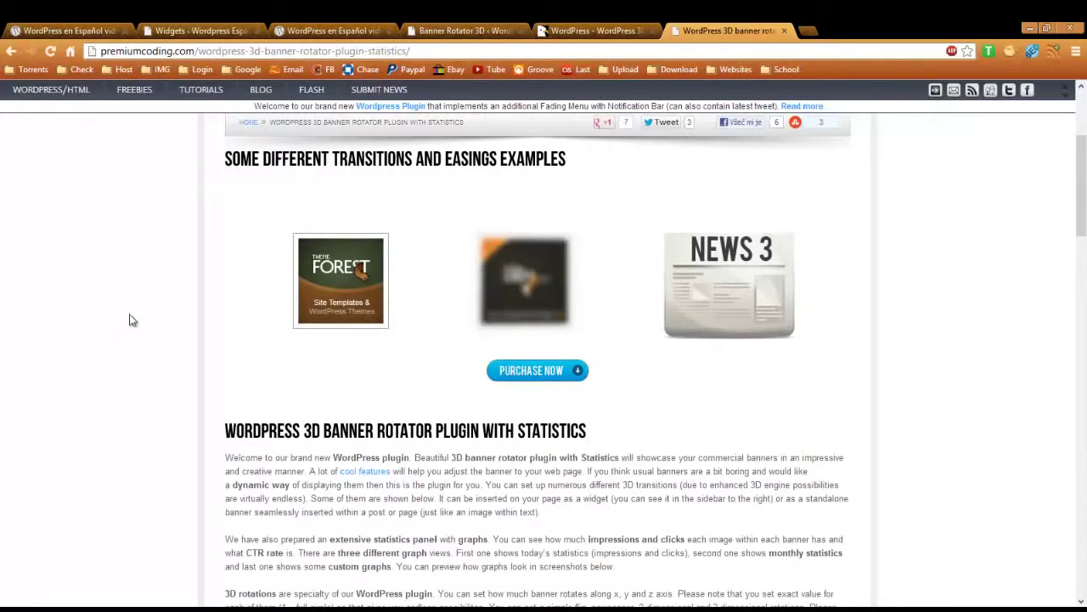
left_click(331, 31)
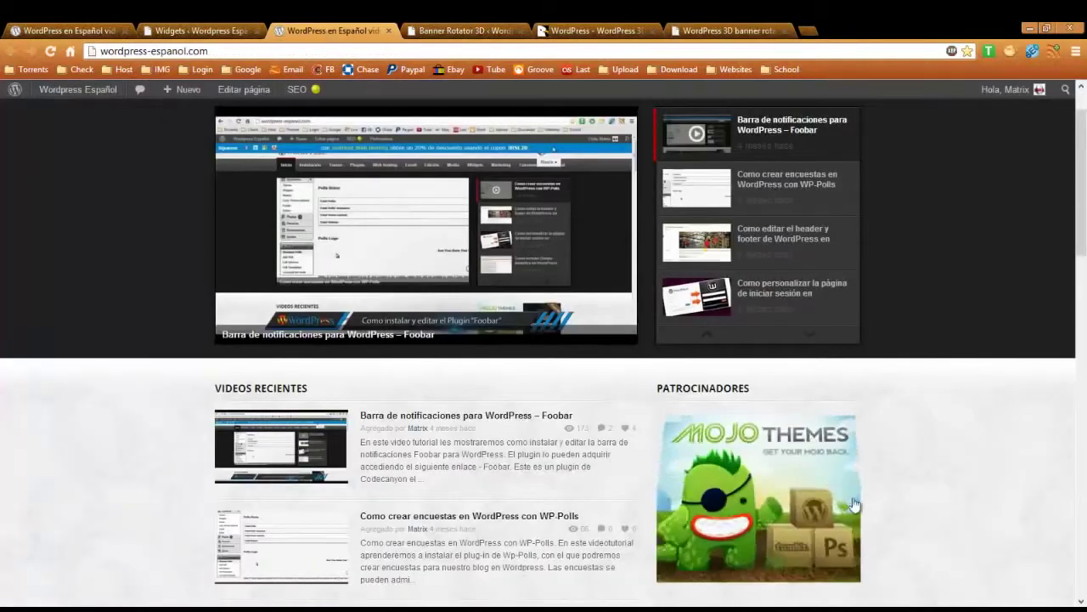
scroll(854, 501, "down", 1)
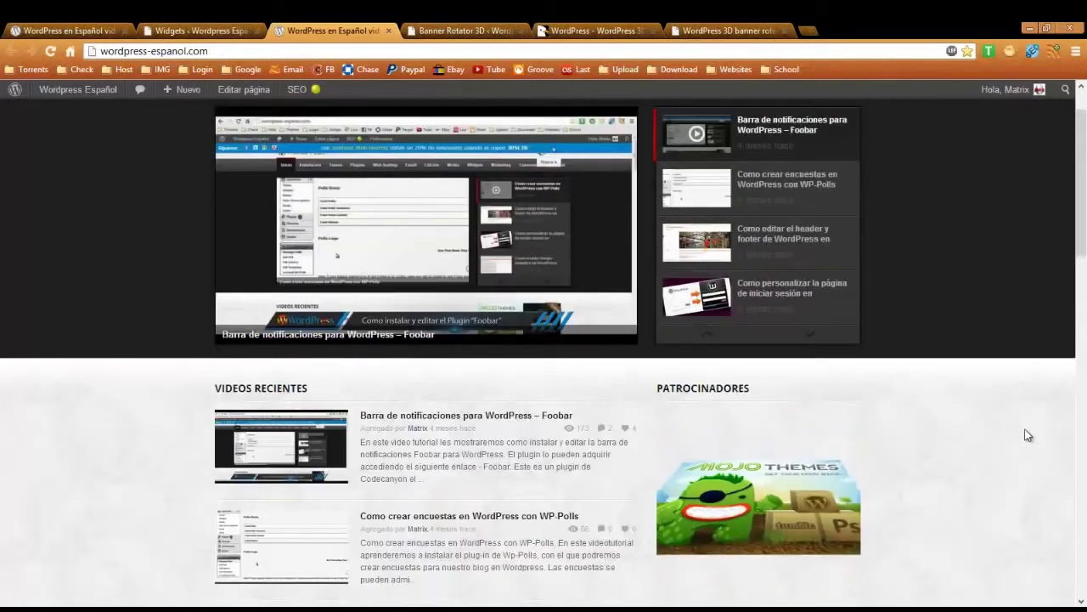
View the plugin's CodeCanyon item page and return to the original front-page tab to examine its banner
left_click(599, 31)
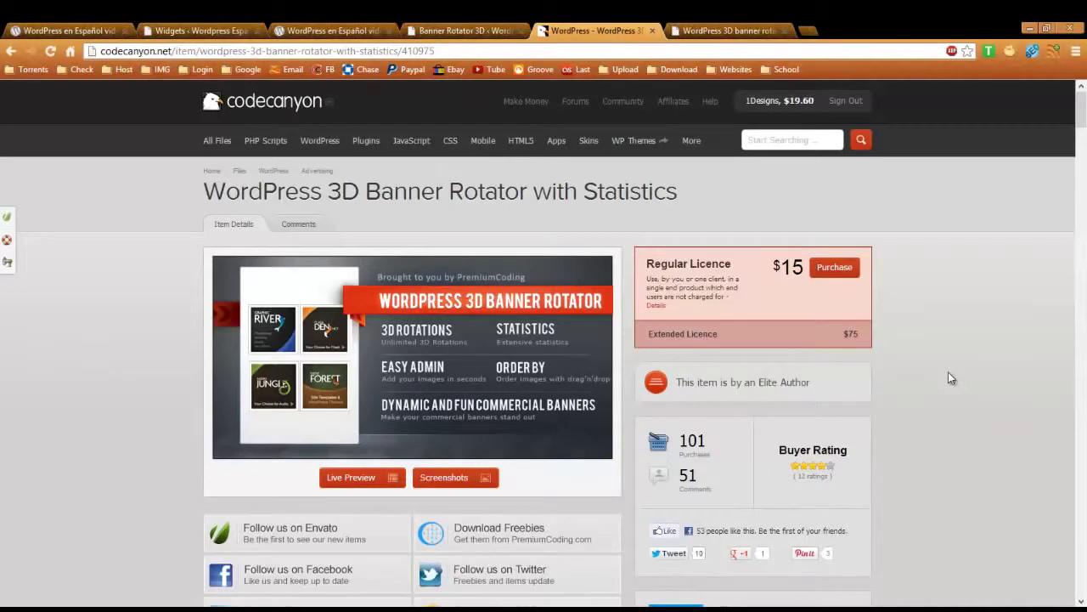
left_click(330, 31)
left_click(184, 31)
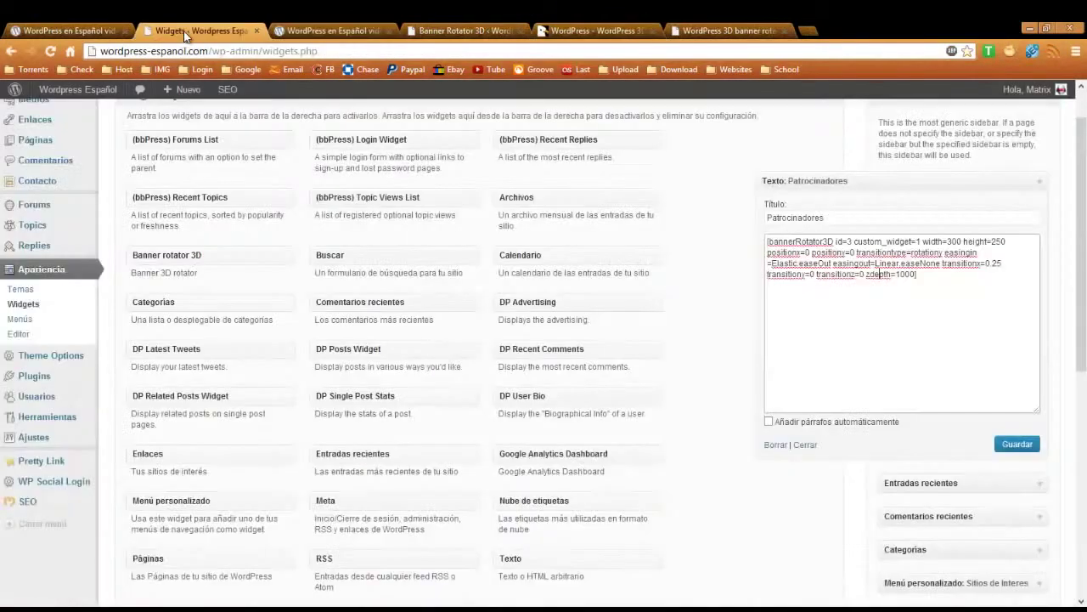
left_click(38, 30)
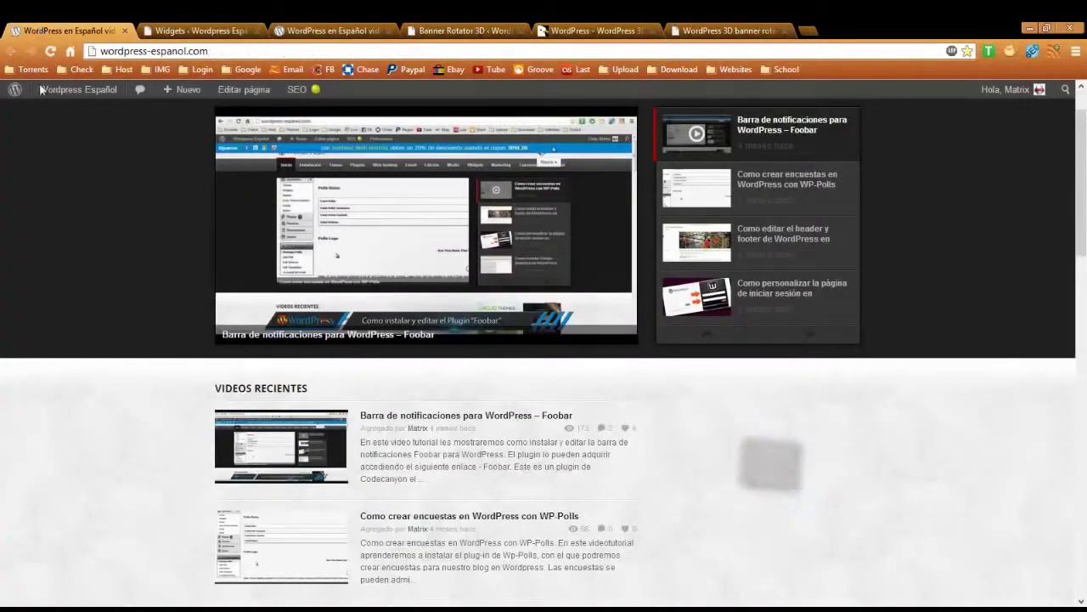